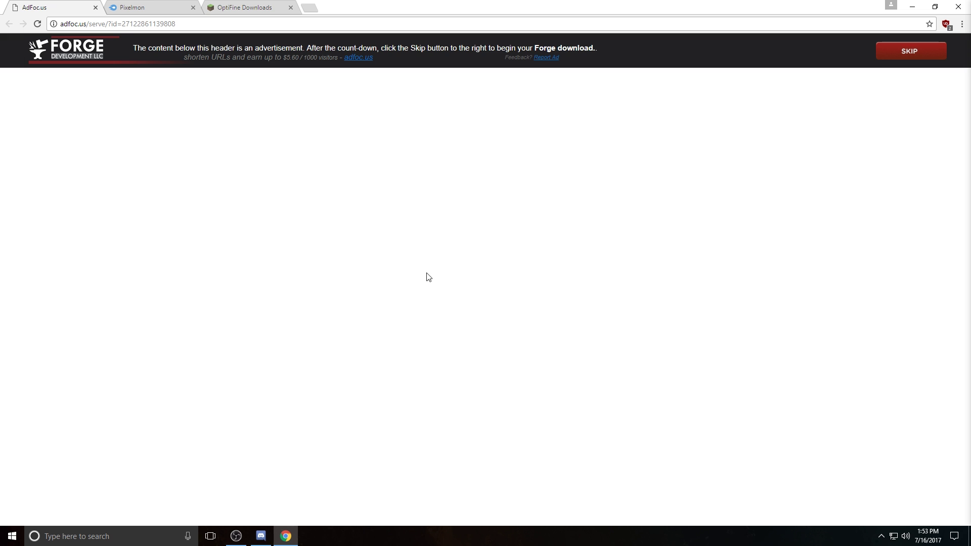
# Skip the advertisement to download the Forge 1.10.2 installer, start the Pixelmon.jar download from MediaFire, and keep the flagged Forge file
pyautogui.click(902, 57)
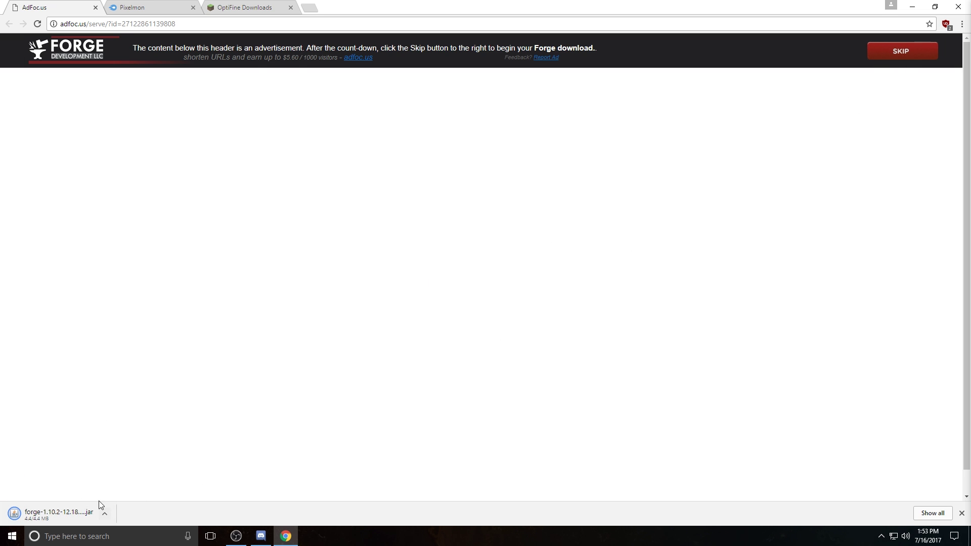
pyautogui.click(142, 4)
pyautogui.click(607, 115)
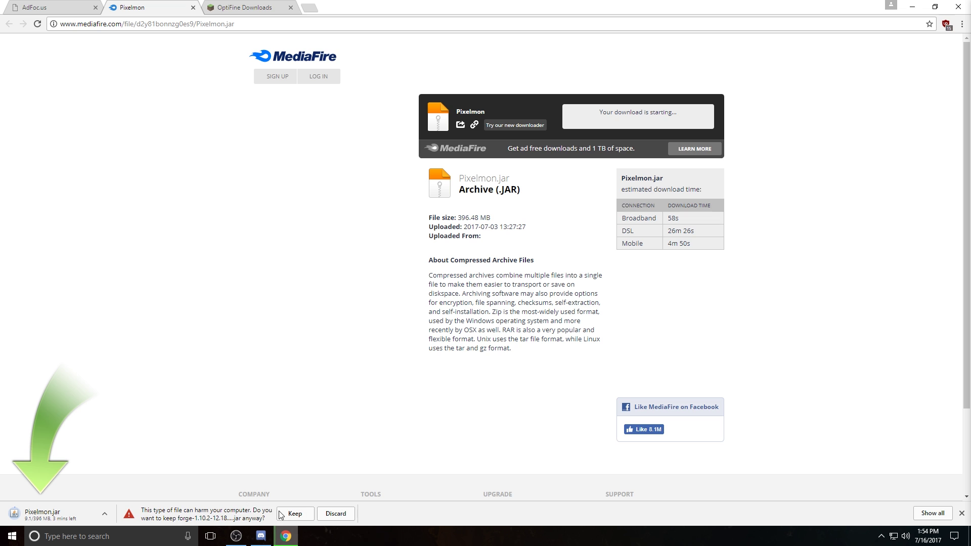
pyautogui.click(295, 513)
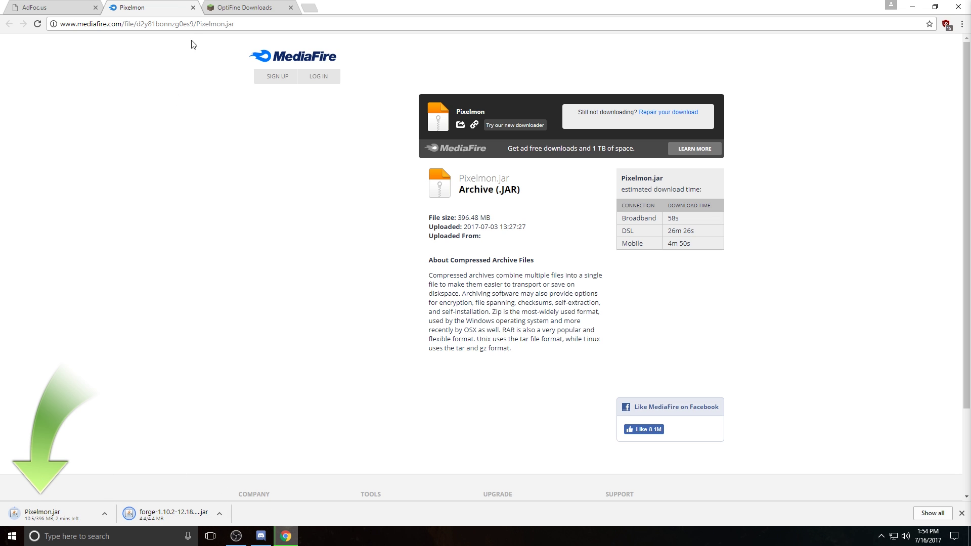
# Find OptiFine 1.10.2 HD U E3 on the OptiFine downloads page and open its download link
pyautogui.click(203, 7)
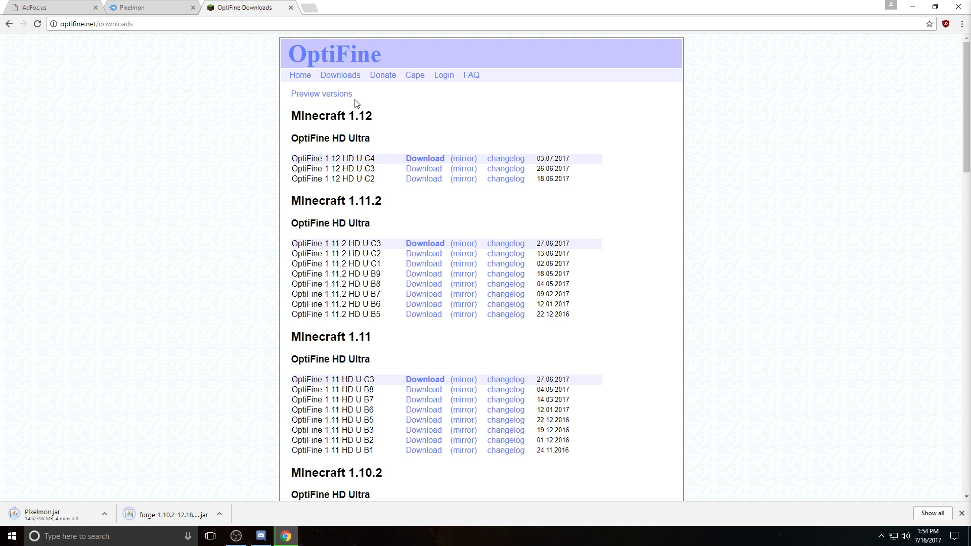
pyautogui.scroll(-3, 236, 253)
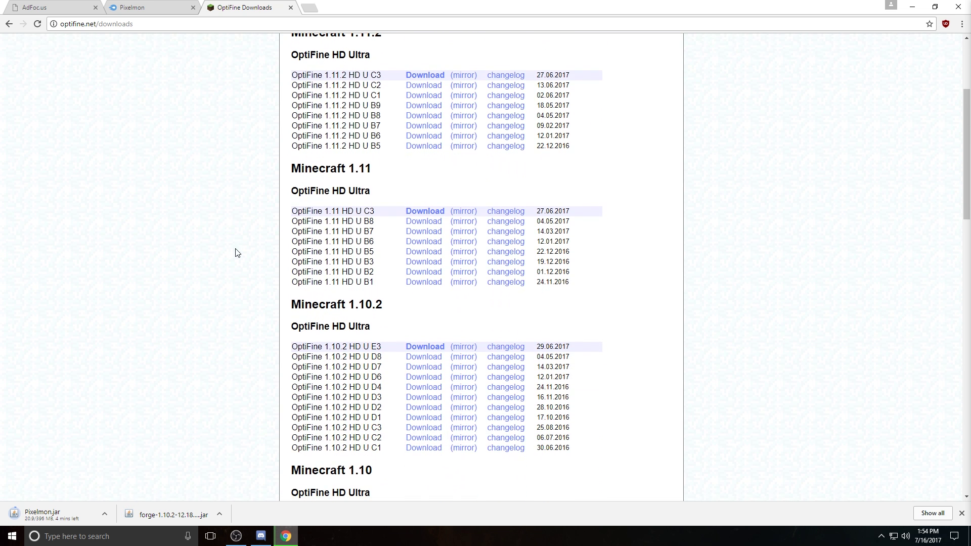
pyautogui.moveTo(292, 309); pyautogui.dragTo(433, 314)
pyautogui.click(311, 335)
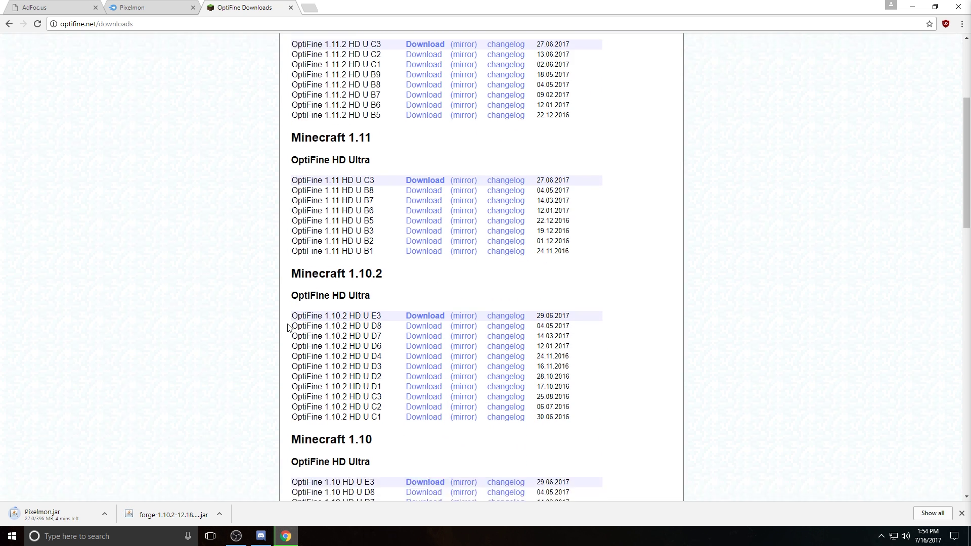
pyautogui.scroll(-3, 289, 329)
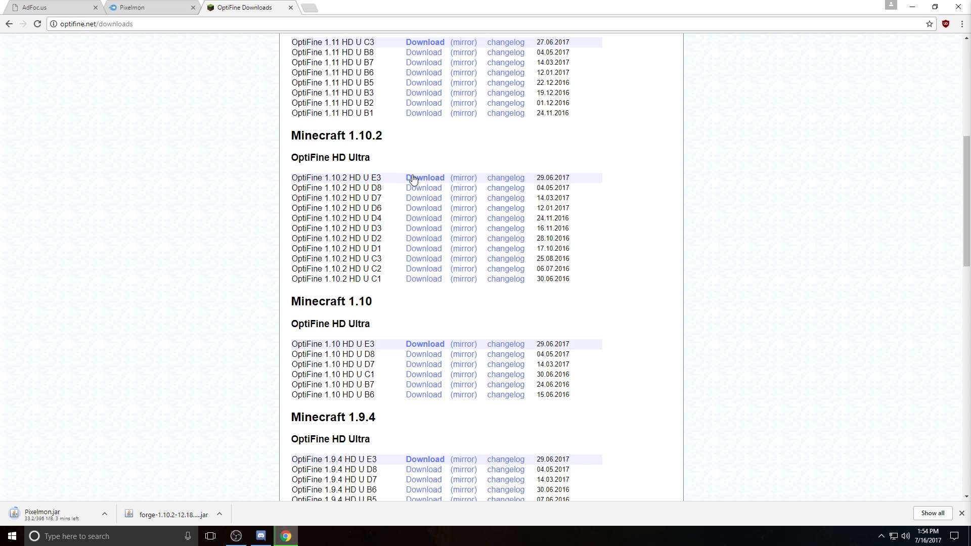
pyautogui.tripleClick(338, 182)
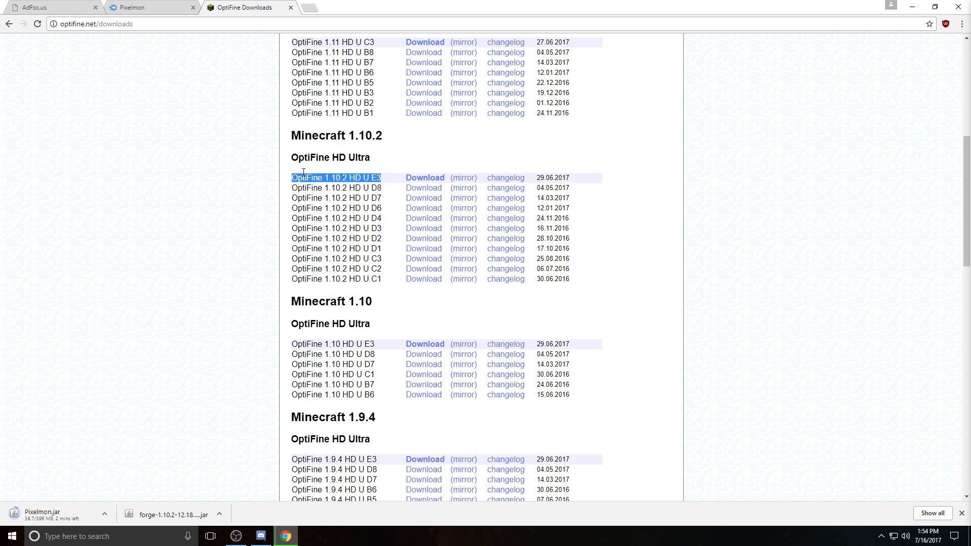
pyautogui.click(329, 192)
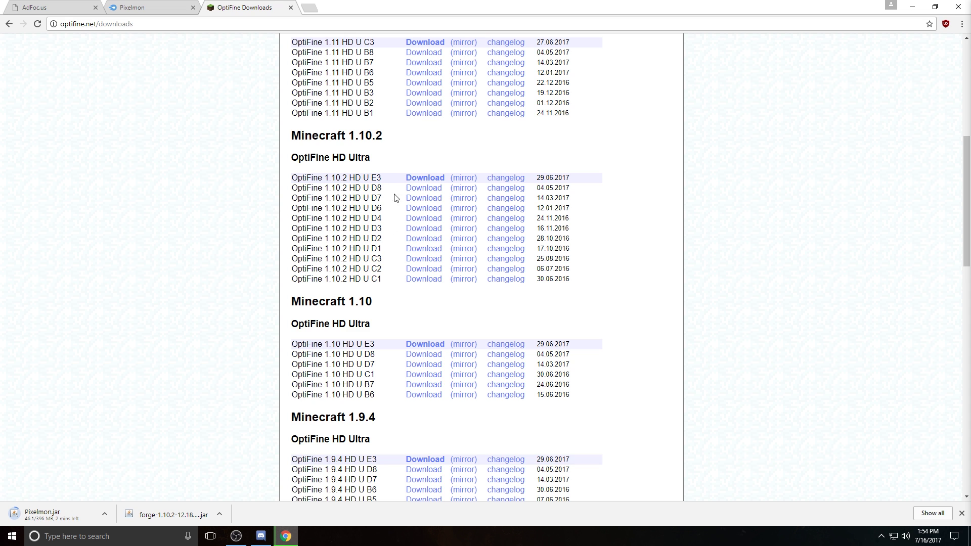
pyautogui.click(420, 180)
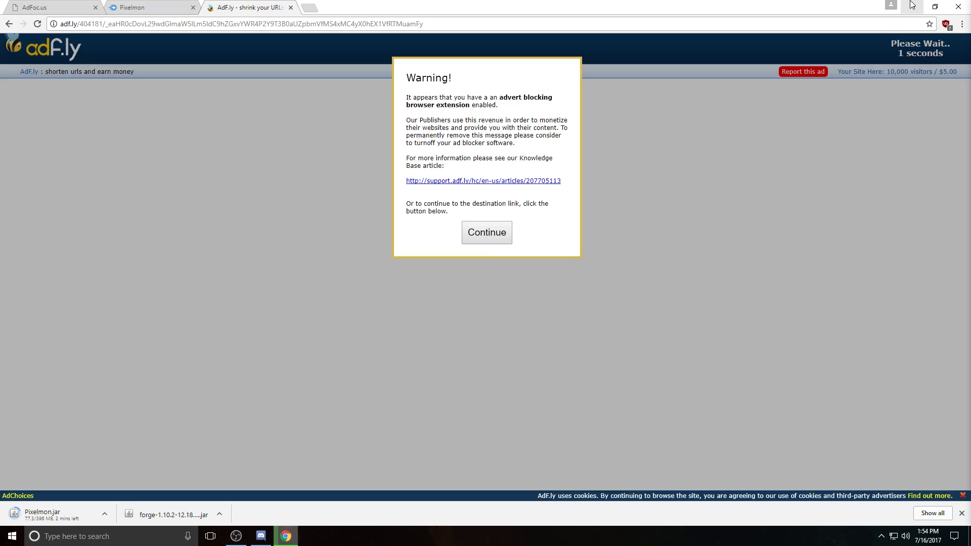
# Dock the browser window to one half of the screen and place the downloaded Forge installer on the desktop
pyautogui.click(913, 7)
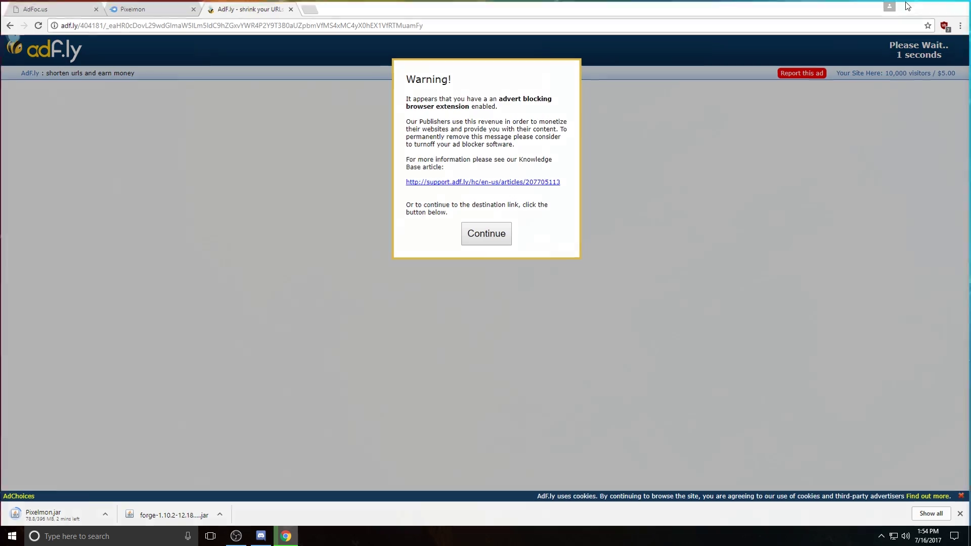
pyautogui.click(286, 536)
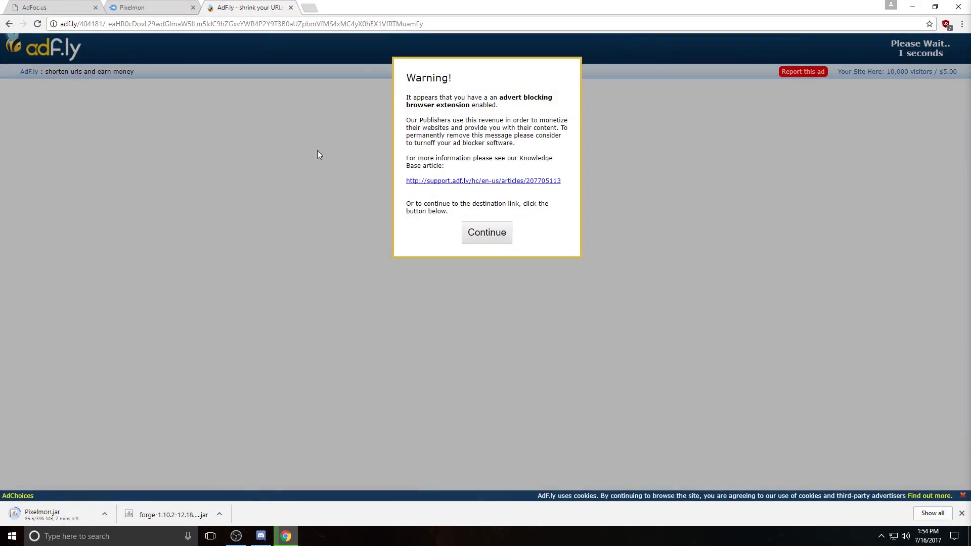
pyautogui.moveTo(446, 6); pyautogui.dragTo(970, 110)
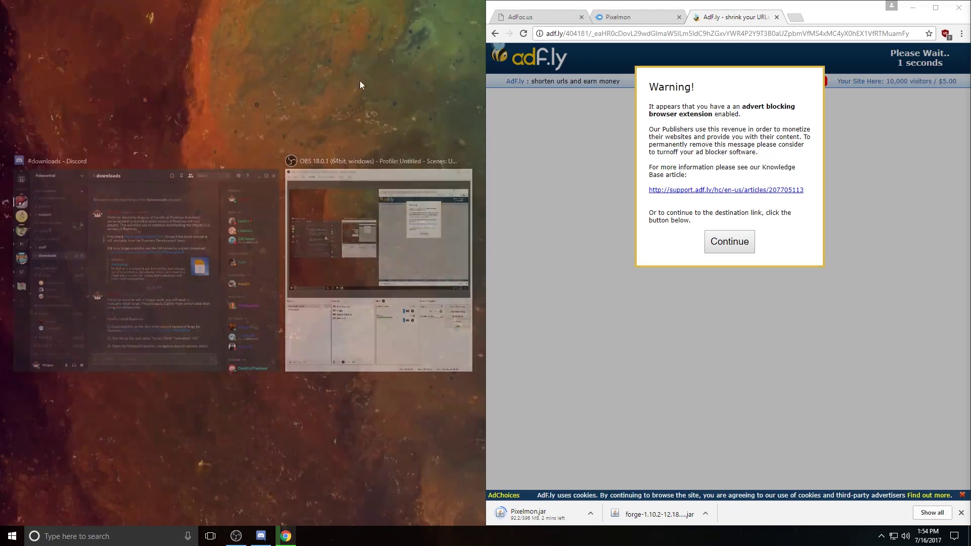
pyautogui.moveTo(658, 514); pyautogui.dragTo(288, 280)
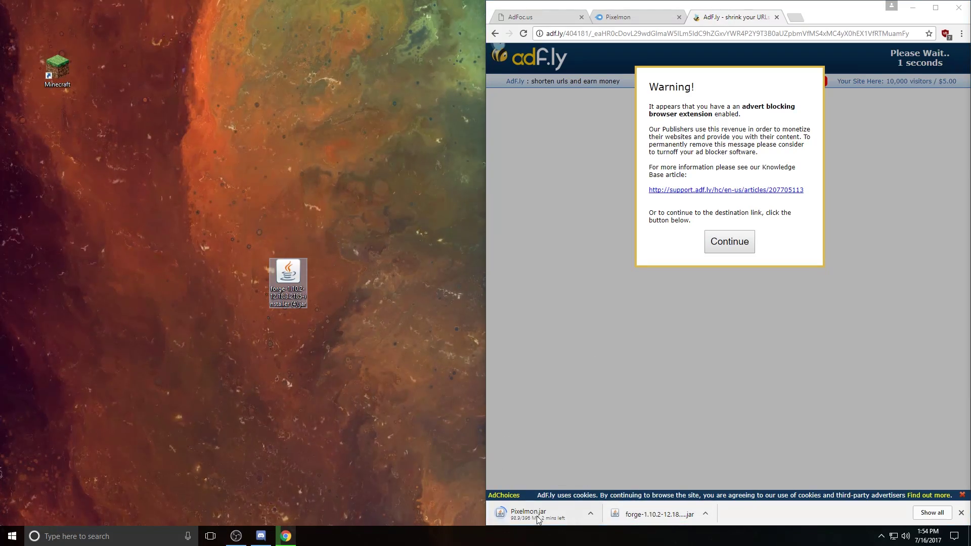
# Run the Forge installer from the desktop and install the client with the Mercurius option unchecked
pyautogui.rightClick(293, 284)
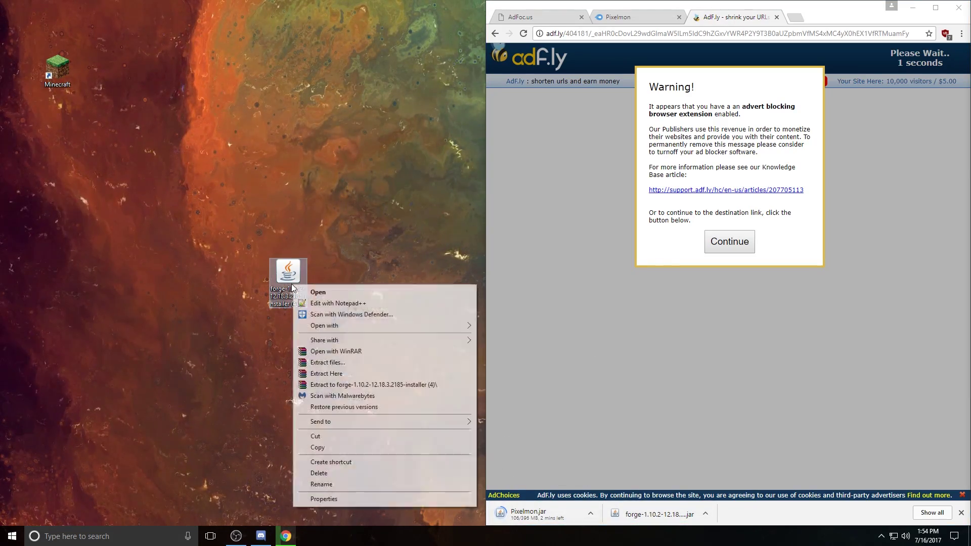
pyautogui.click(227, 253)
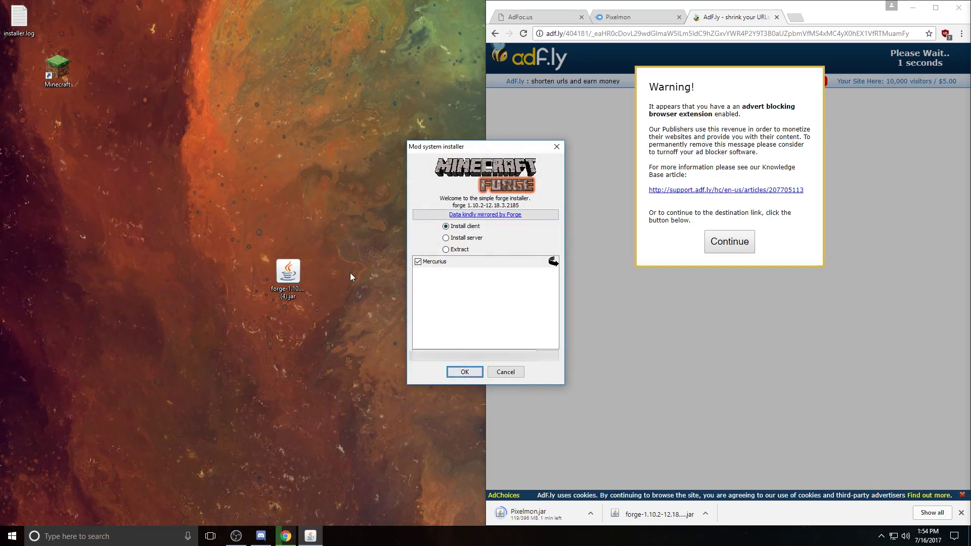
pyautogui.click(418, 262)
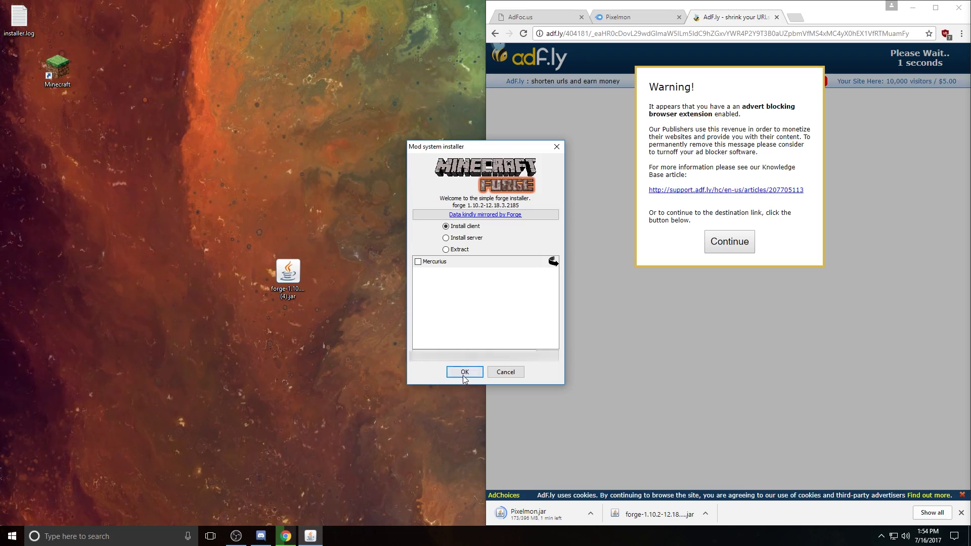
pyautogui.click(463, 374)
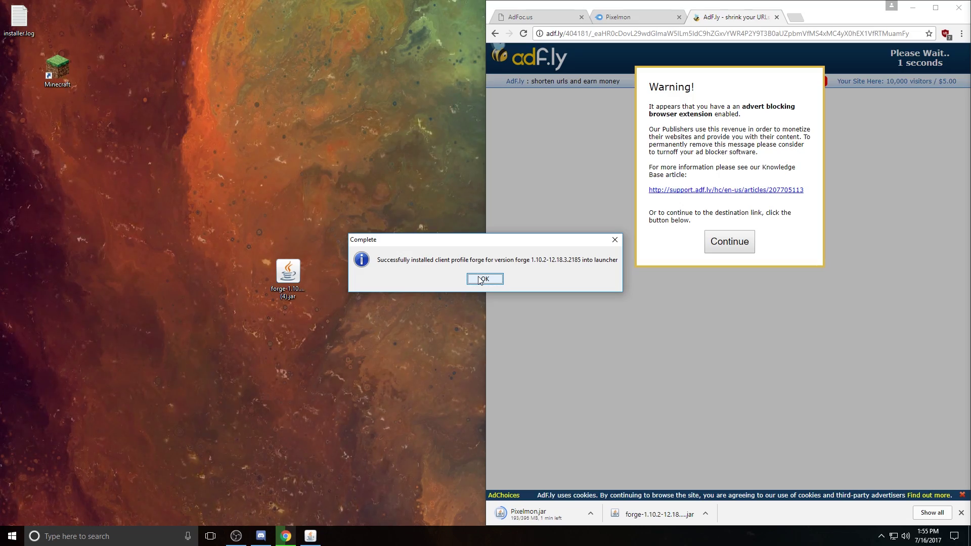
pyautogui.click(481, 279)
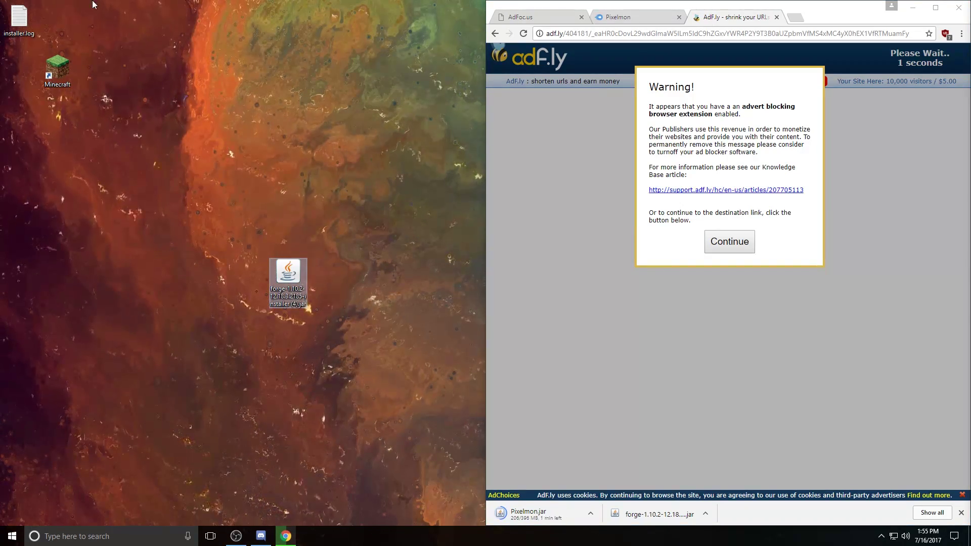
# Open the Minecraft Launcher and show its launch options with advanced settings enabled
pyautogui.doubleClick(63, 73)
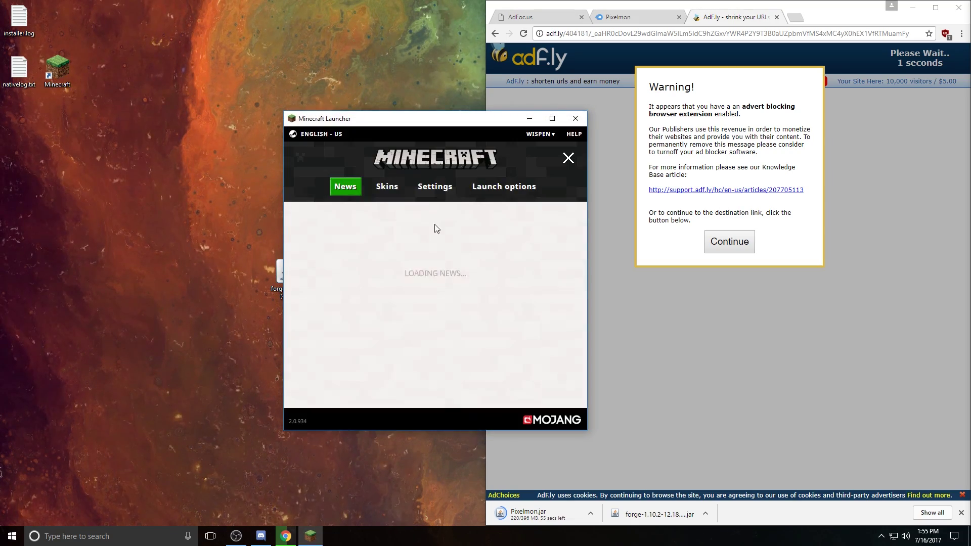
pyautogui.click(510, 193)
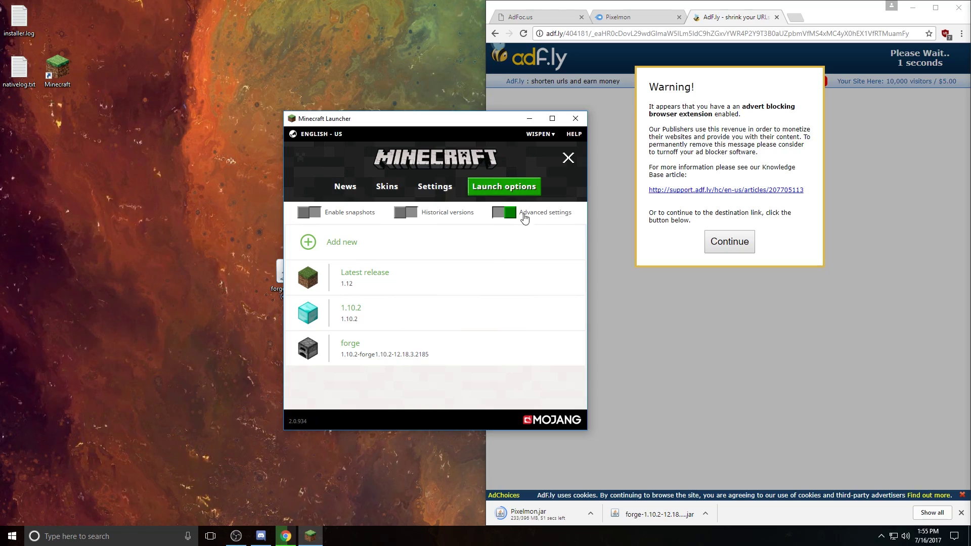
pyautogui.click(503, 215)
pyautogui.click(444, 301)
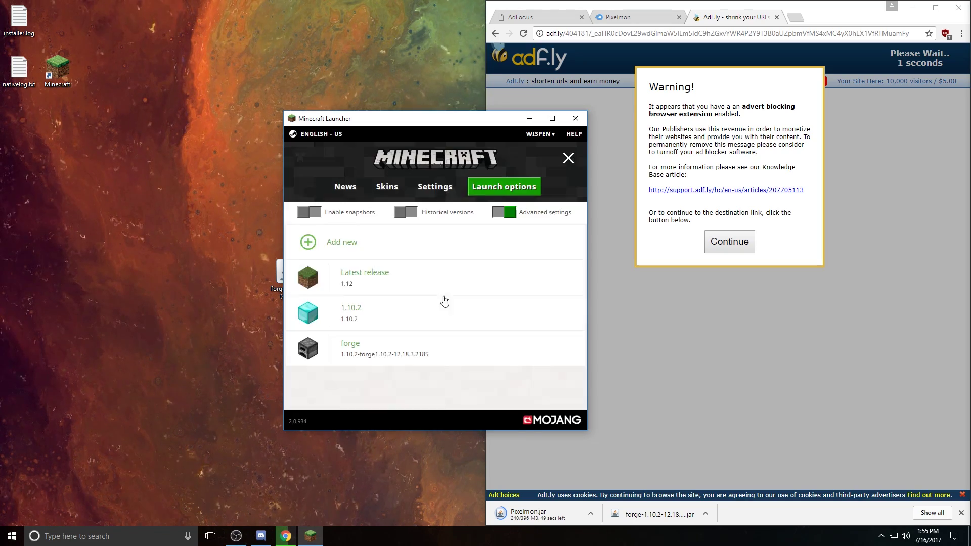
# Add a new launch configuration named Pixelmon
pyautogui.click(444, 242)
pyautogui.click(449, 251)
pyautogui.write('Pixelmo')
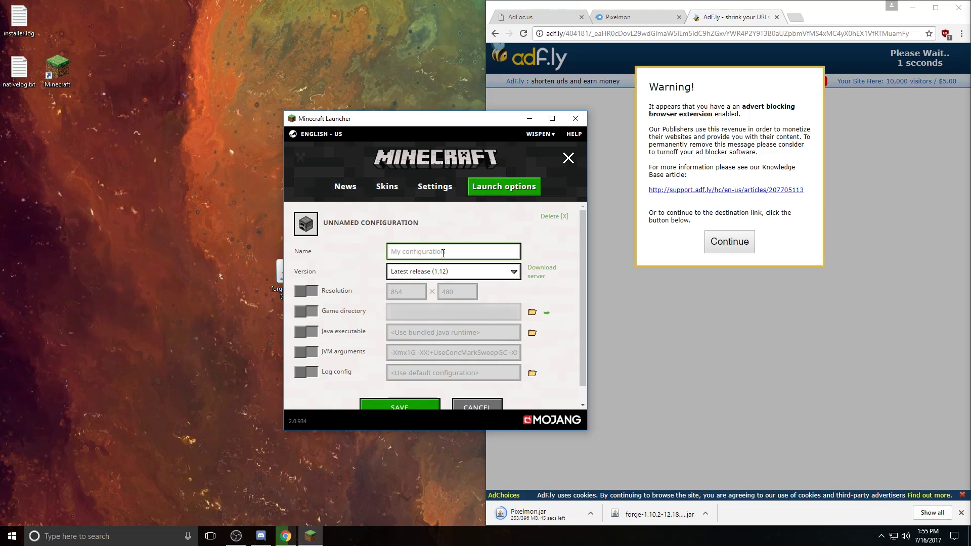
pyautogui.write('n')
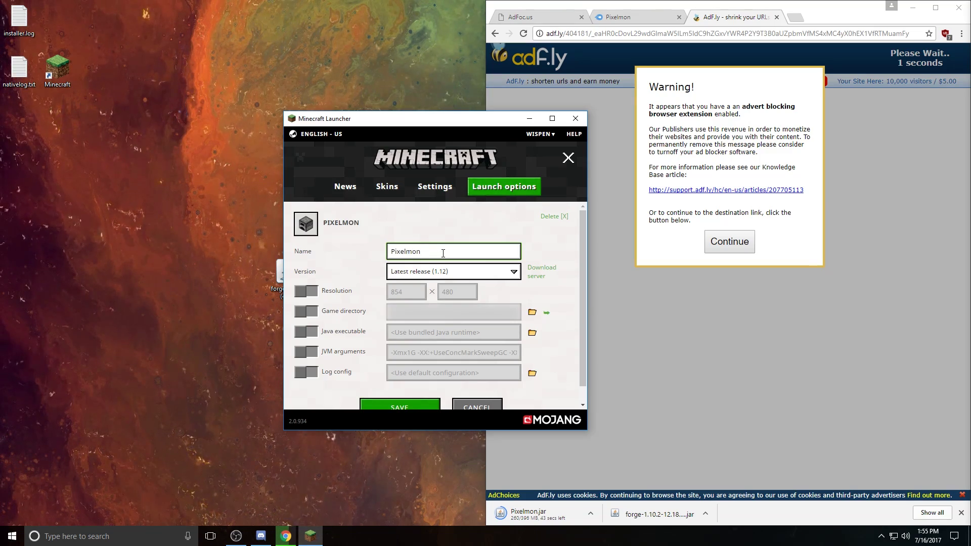
# Set the Pixelmon configuration's version to release 1.10.2-forge1.10.2-12.18.3.2185
pyautogui.click(434, 274)
pyautogui.click(434, 274)
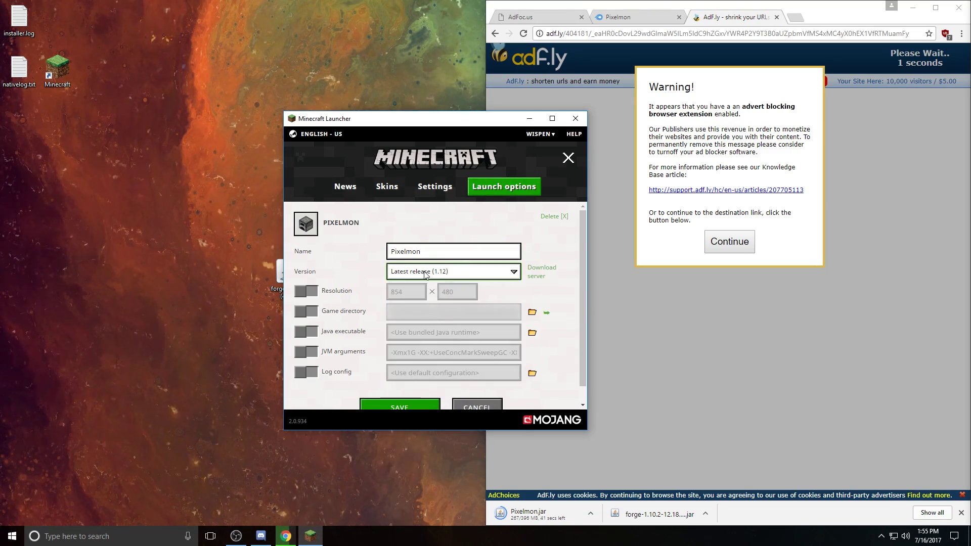
pyautogui.click(434, 273)
pyautogui.scroll(-10, 469, 338)
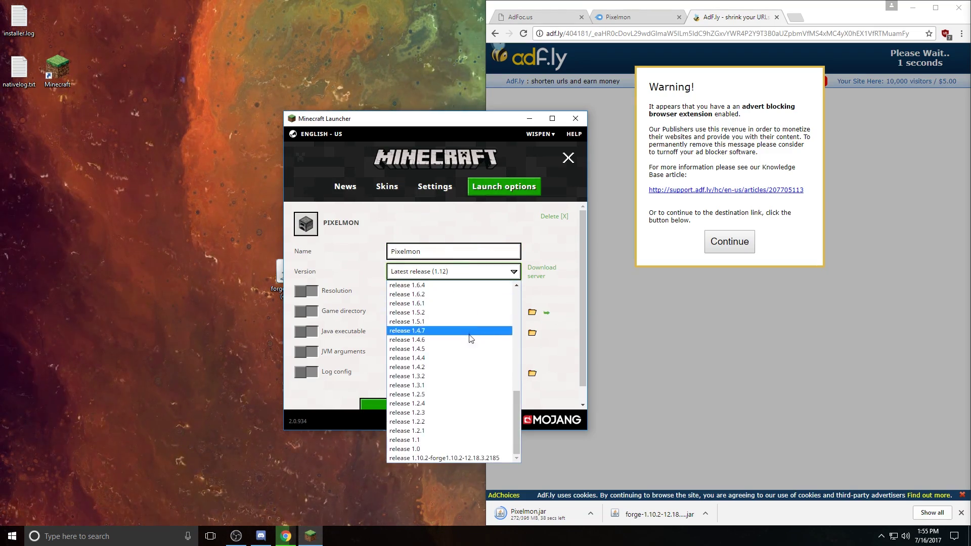
pyautogui.click(442, 457)
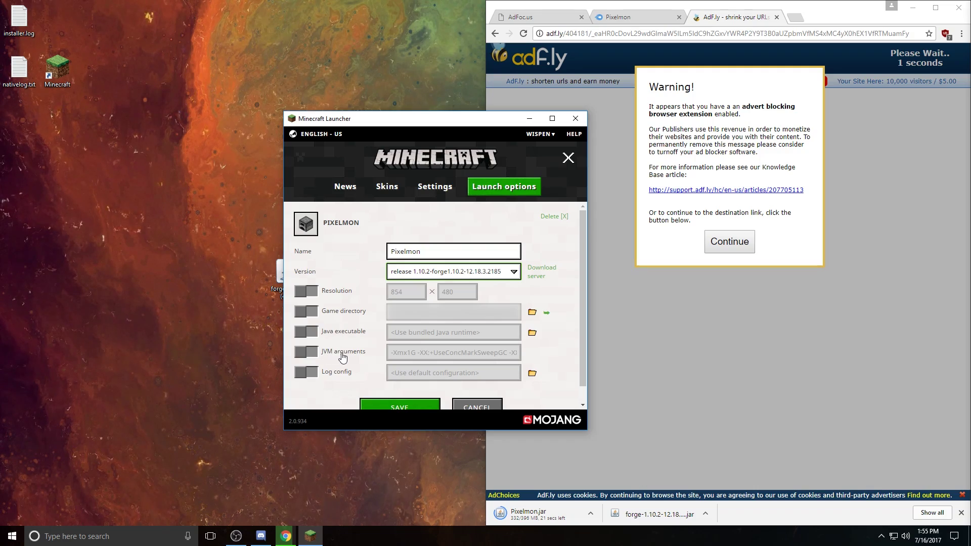
# Enable custom JVM arguments for the Pixelmon configuration and set the maximum memory to -Xmx3G
pyautogui.click(305, 358)
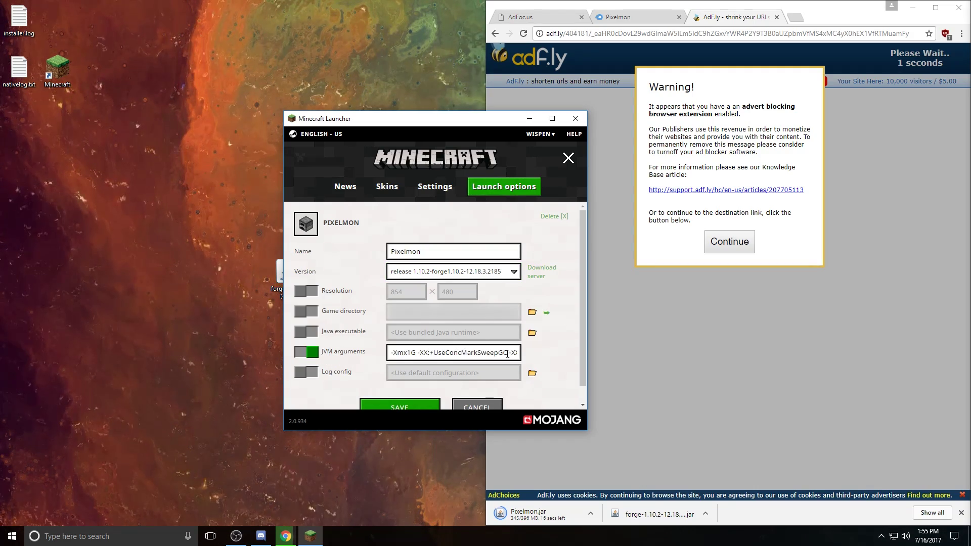
pyautogui.moveTo(407, 352); pyautogui.dragTo(411, 348)
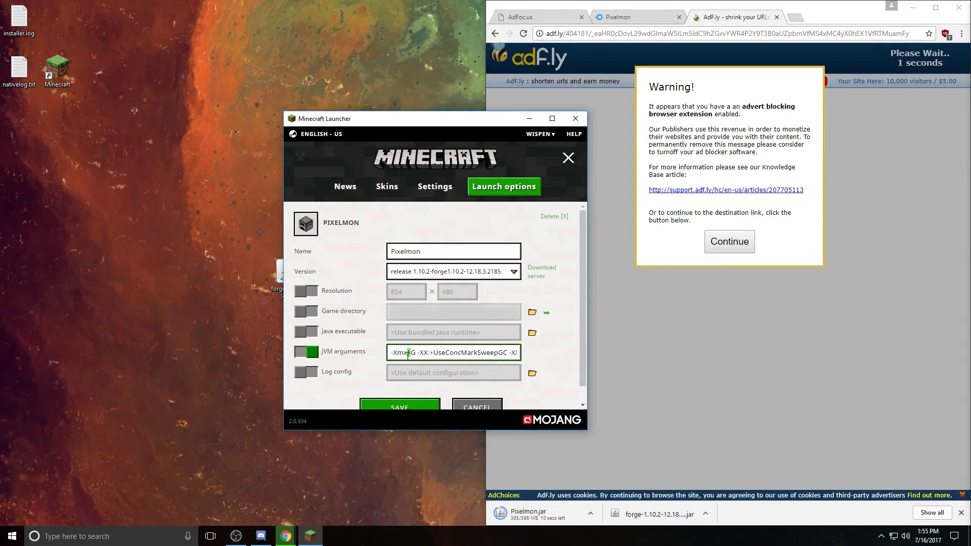
pyautogui.write('3')
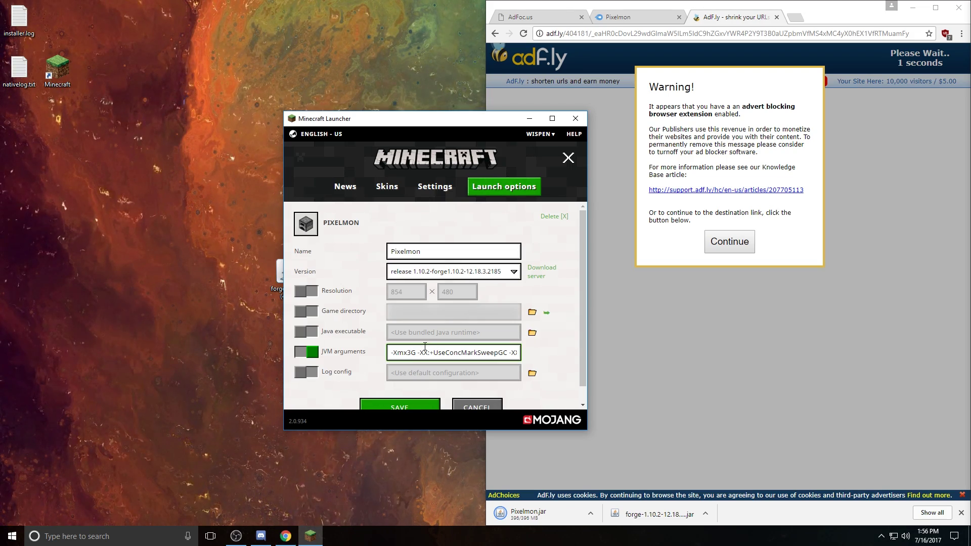
# Try -Xmx2G as the maximum memory in the JVM arguments, and return the value to -Xmx3G
pyautogui.click(409, 353)
pyautogui.press('BackSpace')
pyautogui.write('2')
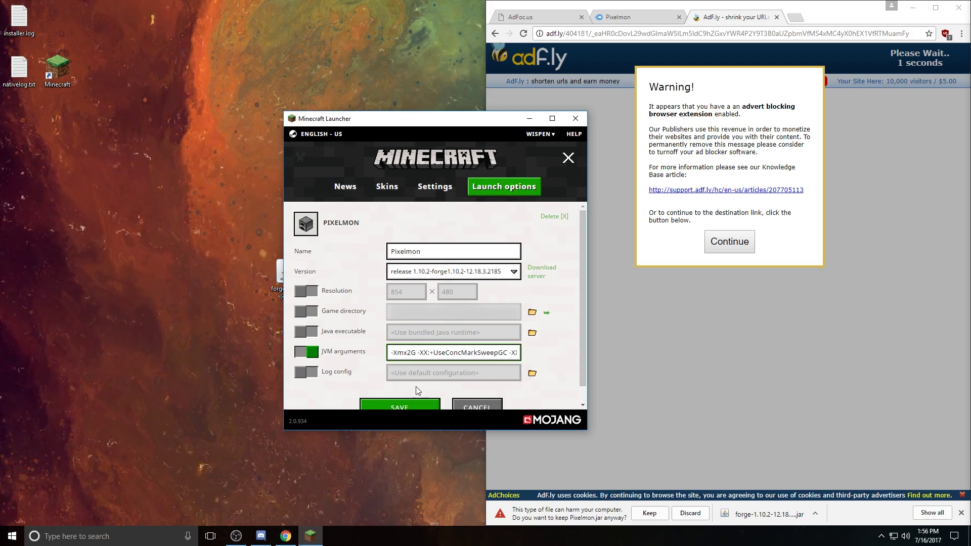
pyautogui.press('BackSpace')
pyautogui.write('3')
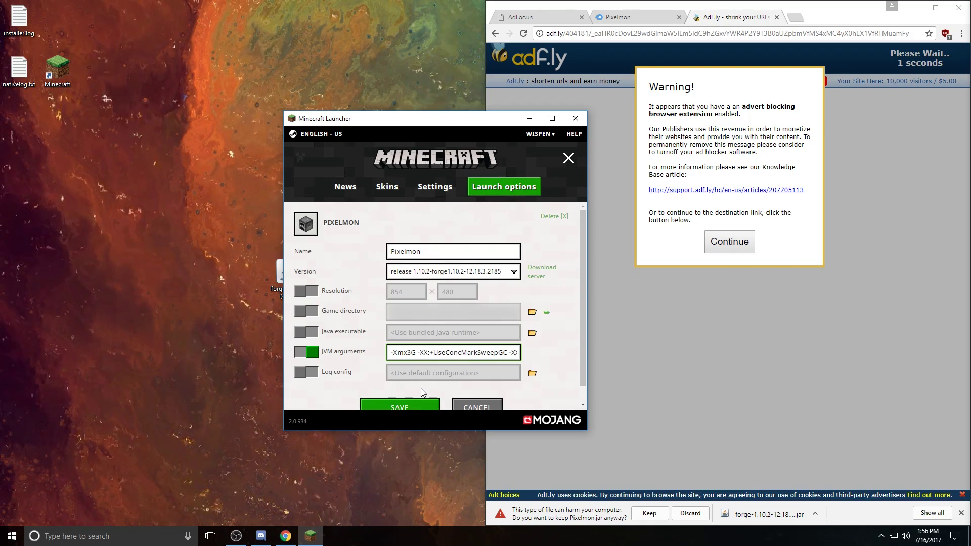
# Save the Pixelmon launch configuration, choose it as the profile to play and start the game
pyautogui.click(400, 407)
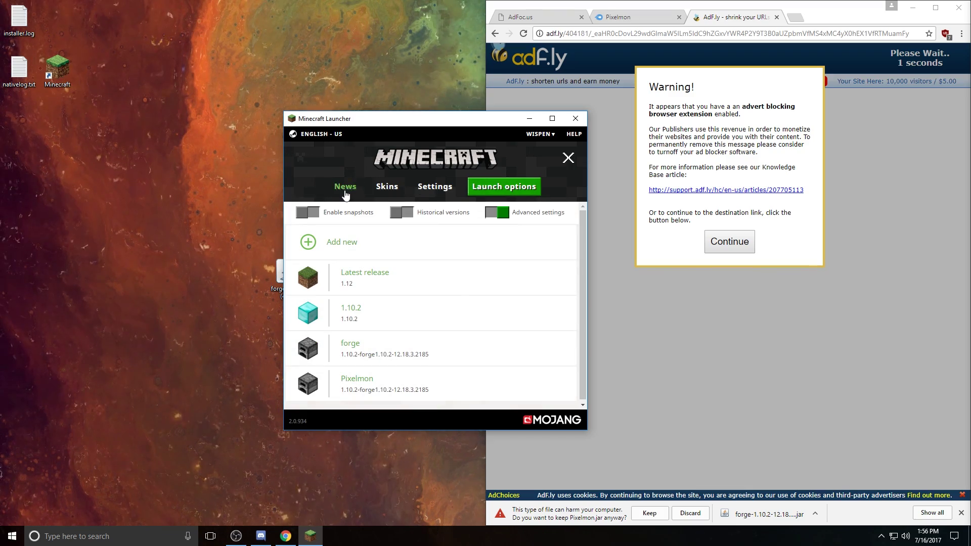
pyautogui.click(345, 191)
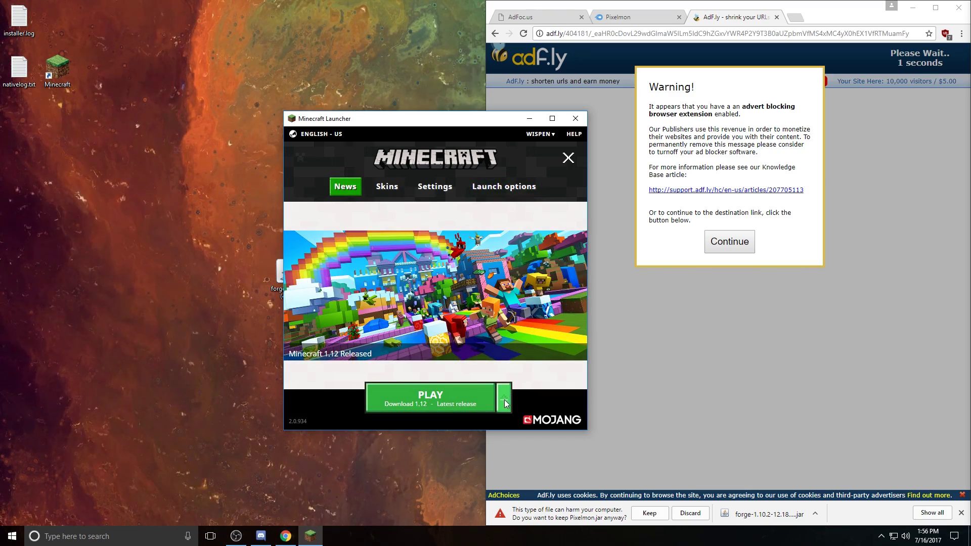
pyautogui.click(505, 400)
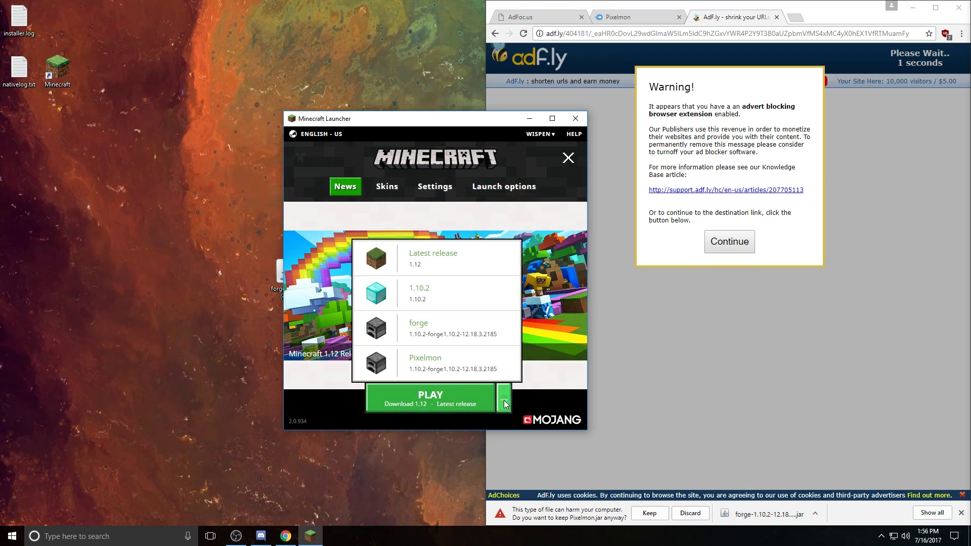
pyautogui.click(415, 365)
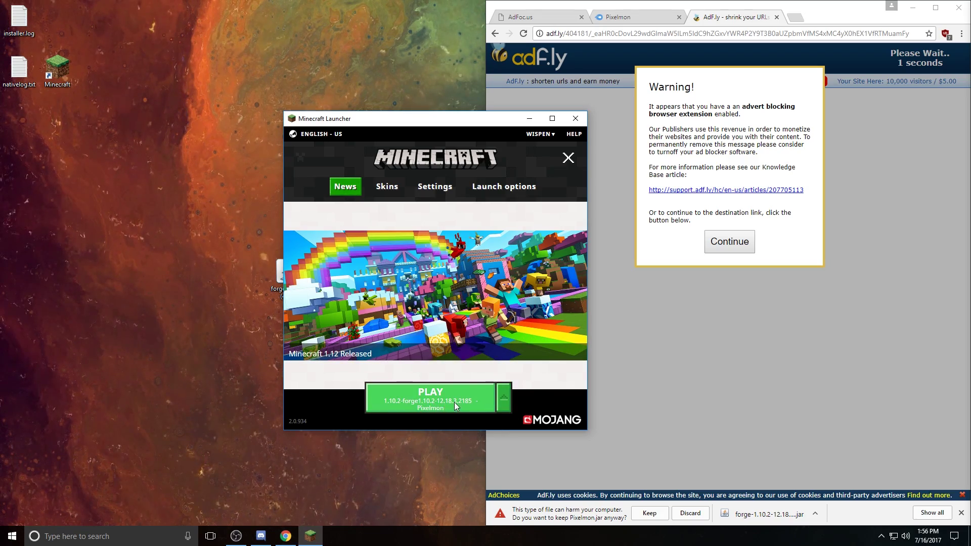
pyautogui.click(425, 393)
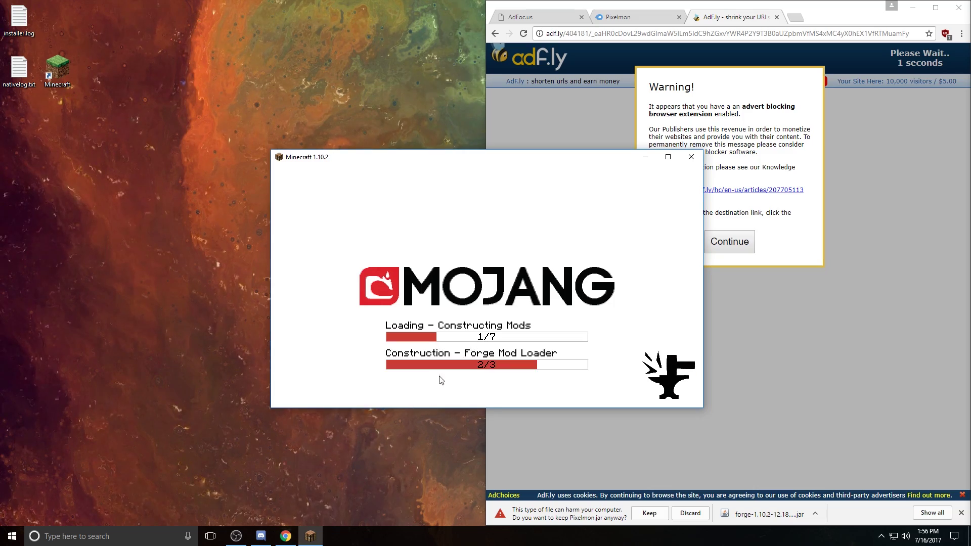
# Keep the downloaded Pixelmon.jar and continue past the ad-blocker warning on the AdF.ly page
pyautogui.click(649, 513)
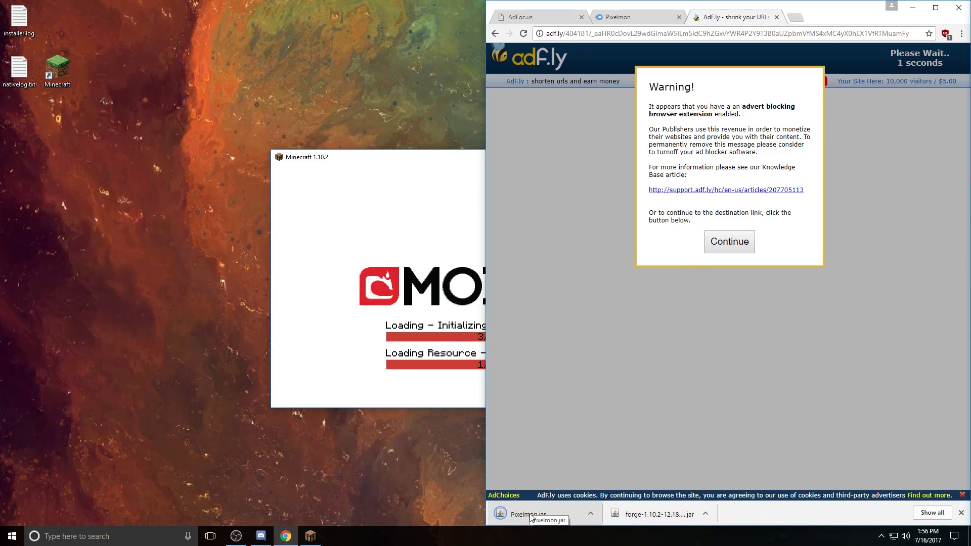
pyautogui.click(727, 244)
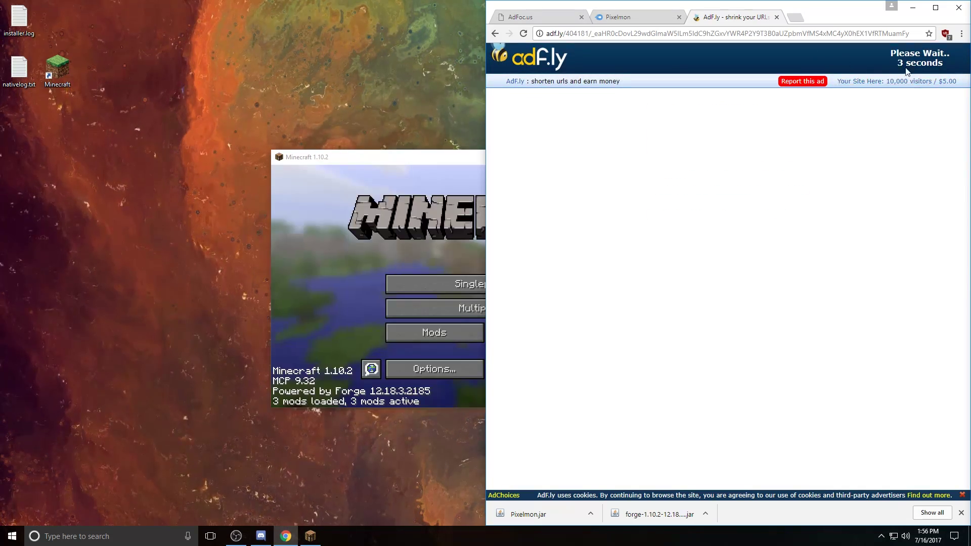
# Check the game's multiplayer server list, refresh it and close Minecraft
pyautogui.click(419, 308)
pyautogui.click(420, 313)
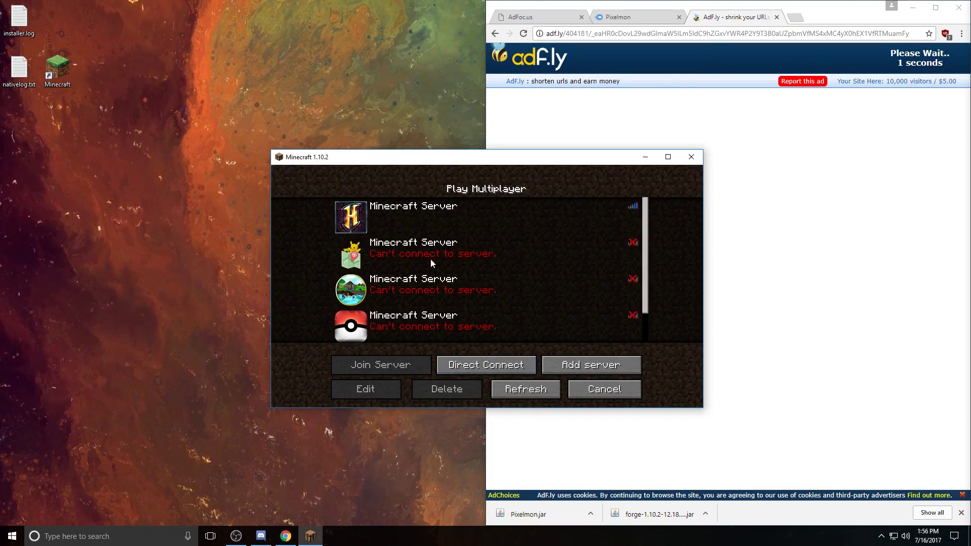
pyautogui.click(514, 397)
pyautogui.click(692, 157)
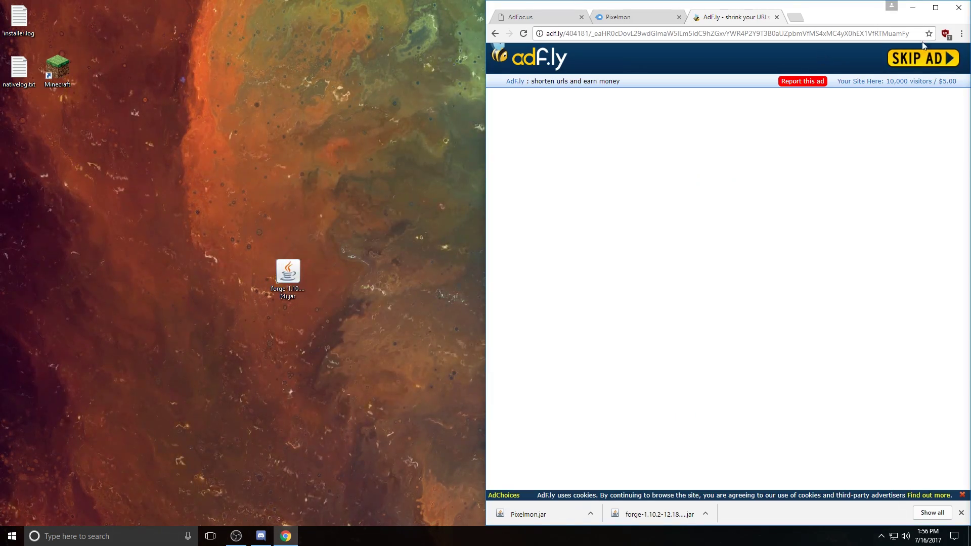
# Skip the AdF.ly ad, download OptiFine_1.10.2_HD_U_E3.jar and keep the file
pyautogui.click(923, 58)
pyautogui.click(721, 124)
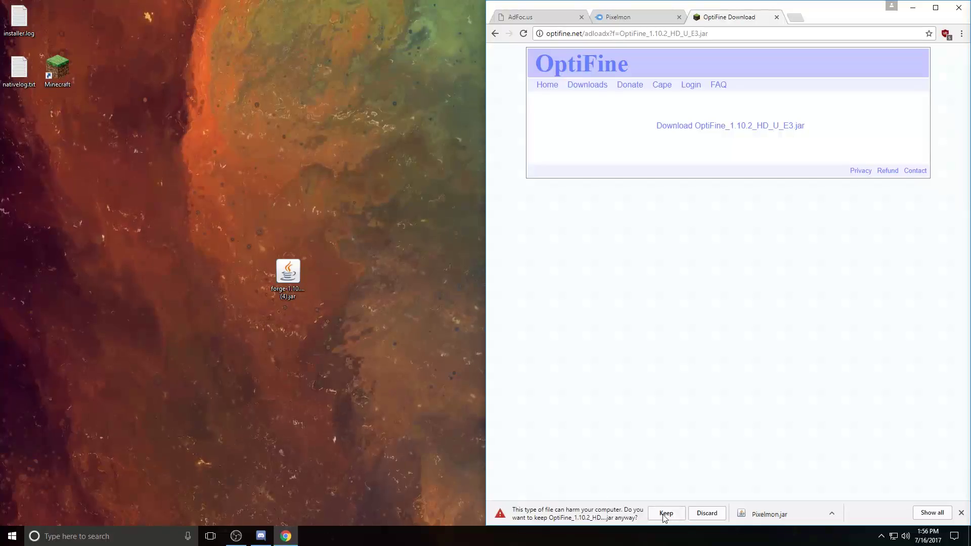
pyautogui.click(665, 514)
# Copy the downloaded Pixelmon.jar and OptiFine_1.10.2_HD_U_E3.jar to the desktop, replacing the existing Pixelmon.jar
pyautogui.moveTo(640, 514); pyautogui.dragTo(260, 366)
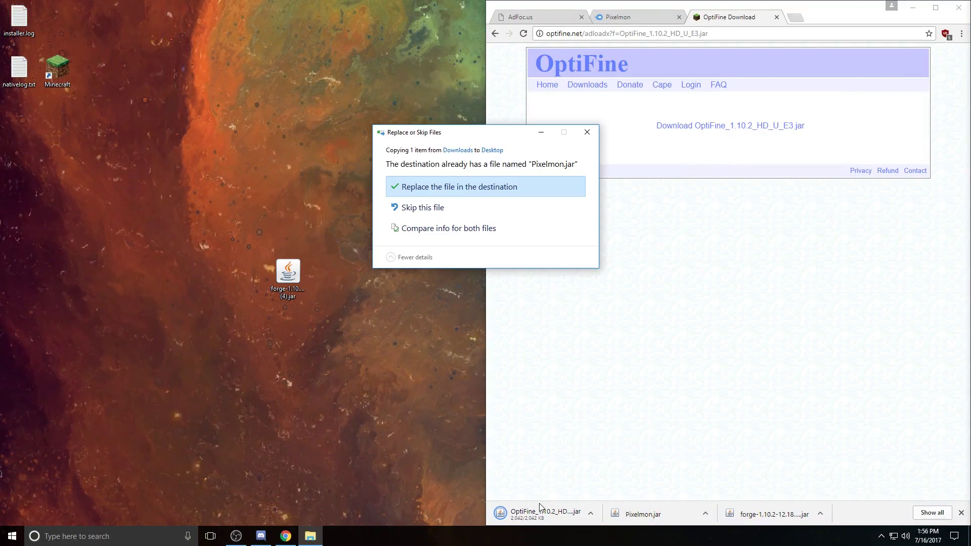
pyautogui.click(457, 188)
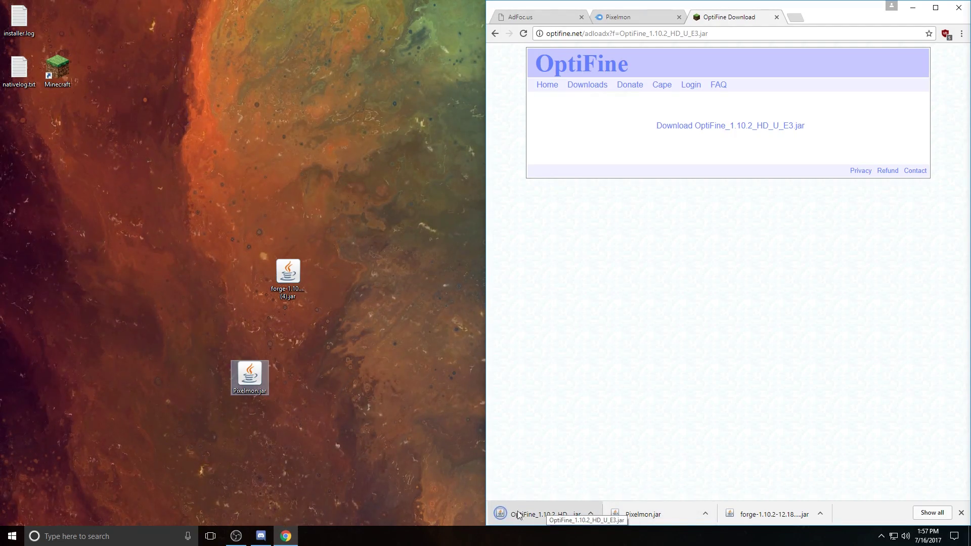
pyautogui.moveTo(555, 517); pyautogui.dragTo(334, 385)
pyautogui.moveTo(187, 308); pyautogui.dragTo(320, 503)
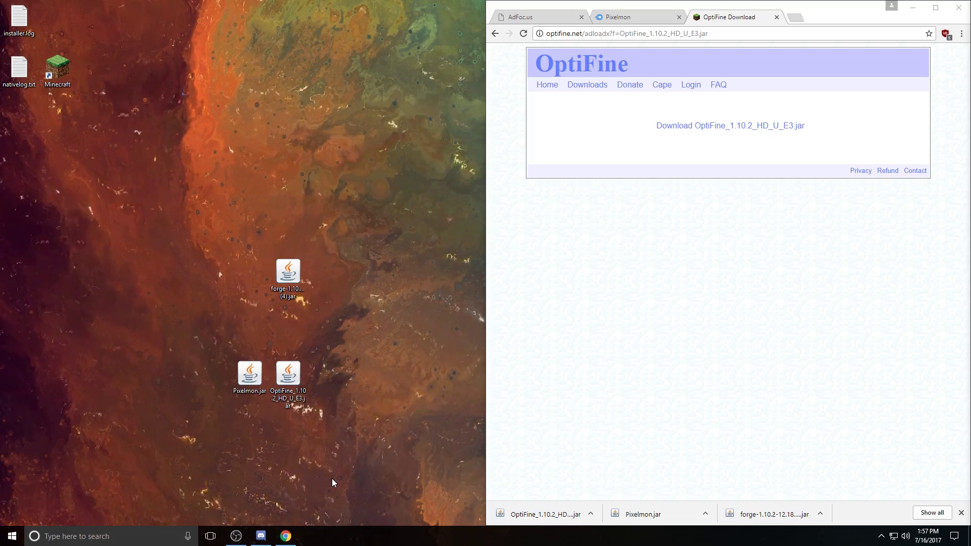
# Go to the %appdata% folder and open the mods folder inside .minecraft
pyautogui.click(3, 542)
pyautogui.write('%')
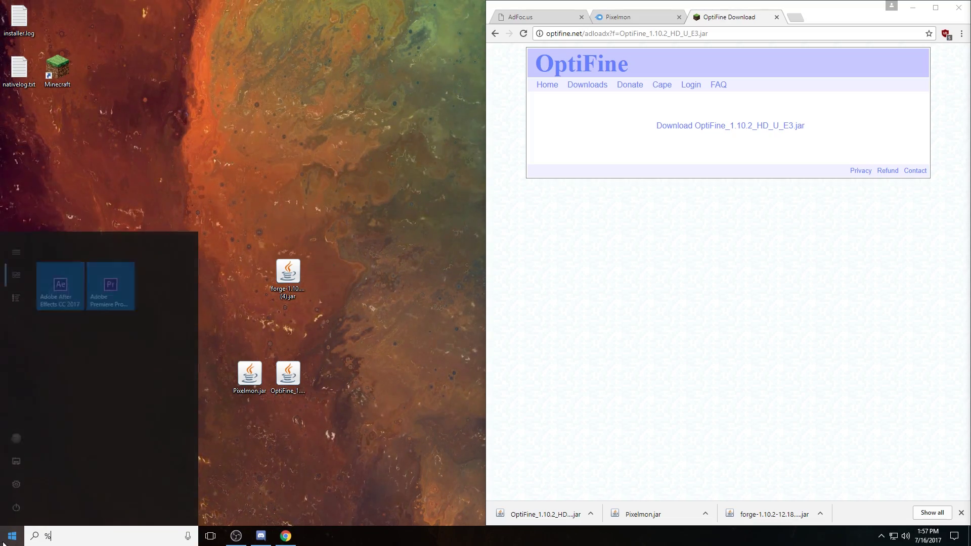
pyautogui.write('appdata%')
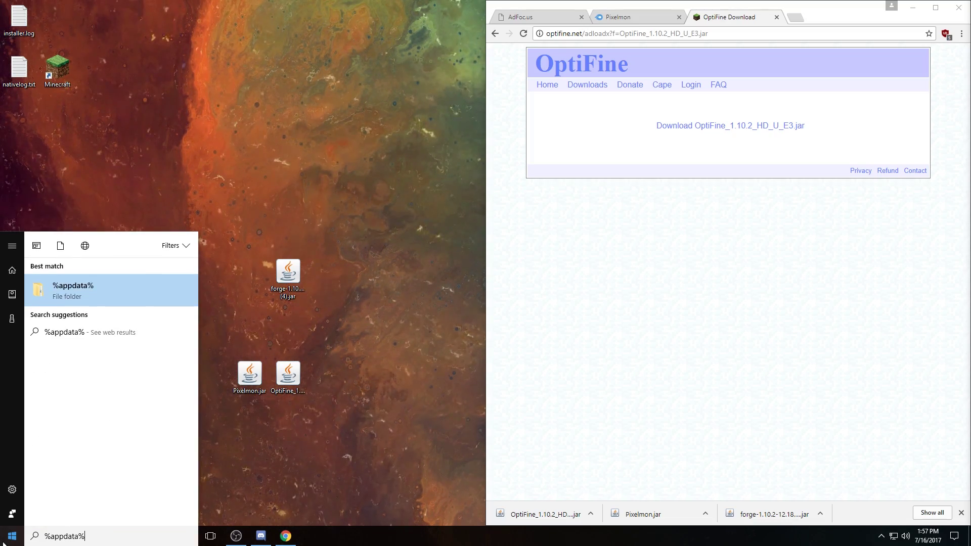
pyautogui.press('Return')
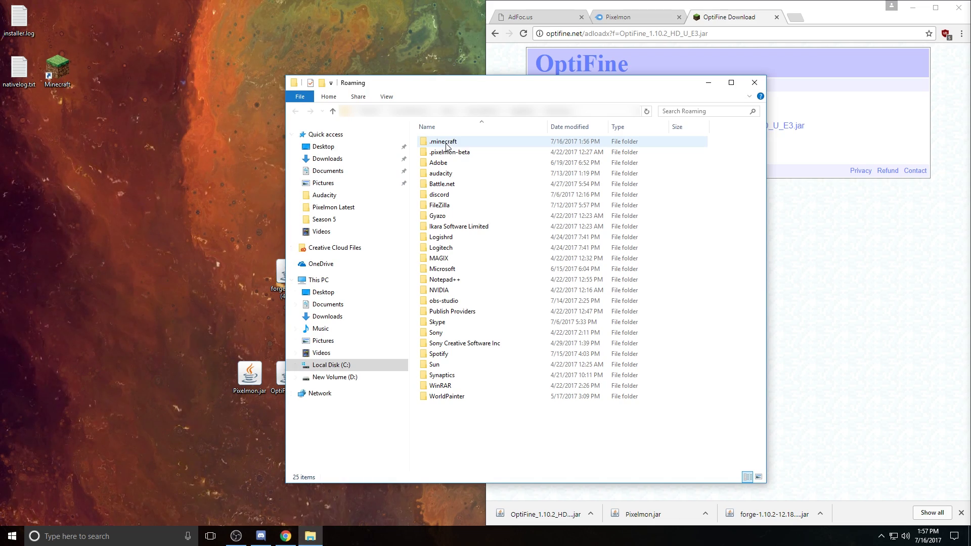
pyautogui.doubleClick(445, 144)
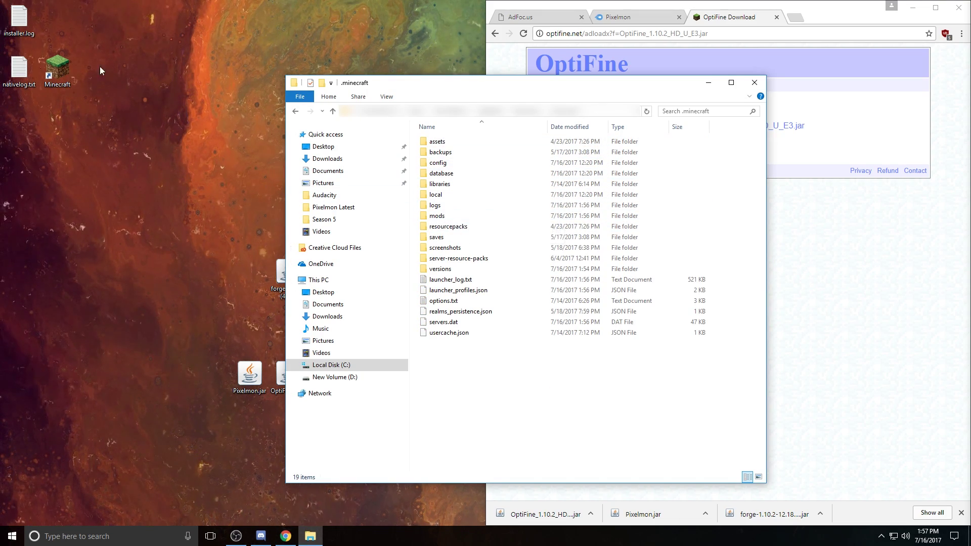
pyautogui.doubleClick(436, 216)
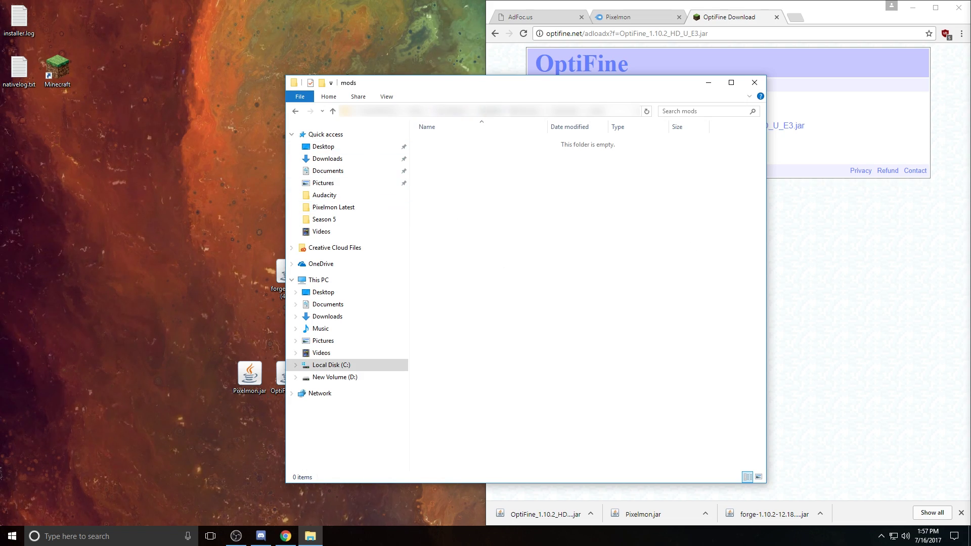
# Move Pixelmon.jar and the OptiFine jar from the desktop into the mods folder and close the folder window
pyautogui.moveTo(165, 301); pyautogui.dragTo(281, 399)
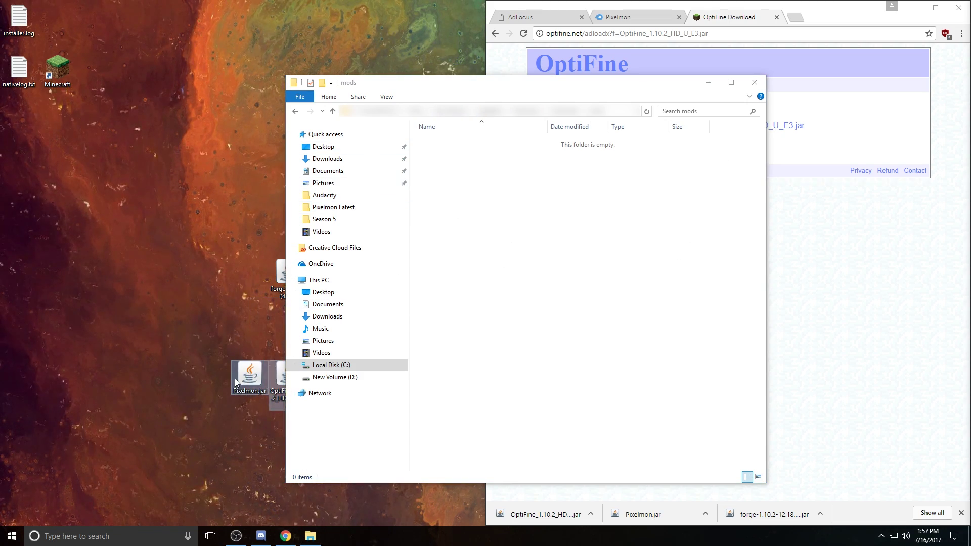
pyautogui.moveTo(556, 348); pyautogui.dragTo(555, 349)
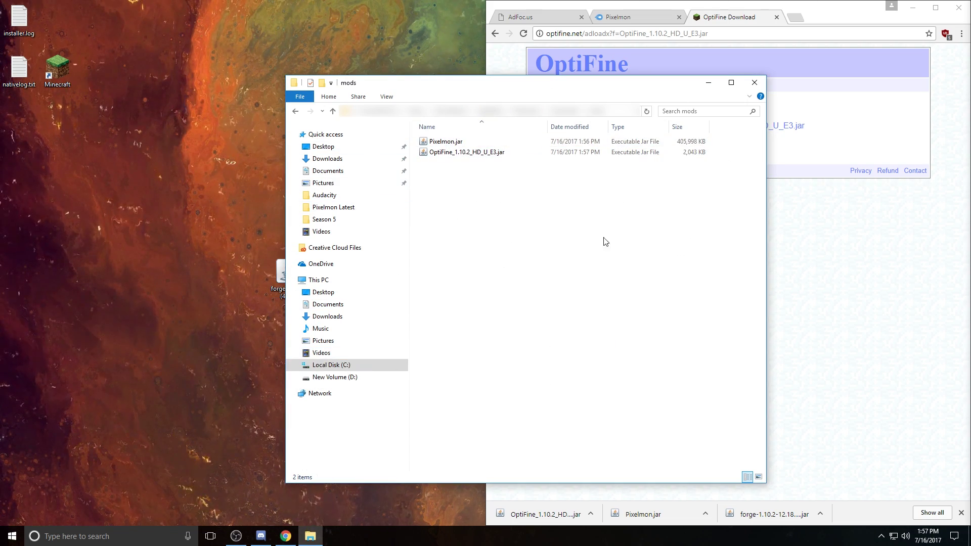
pyautogui.click(757, 83)
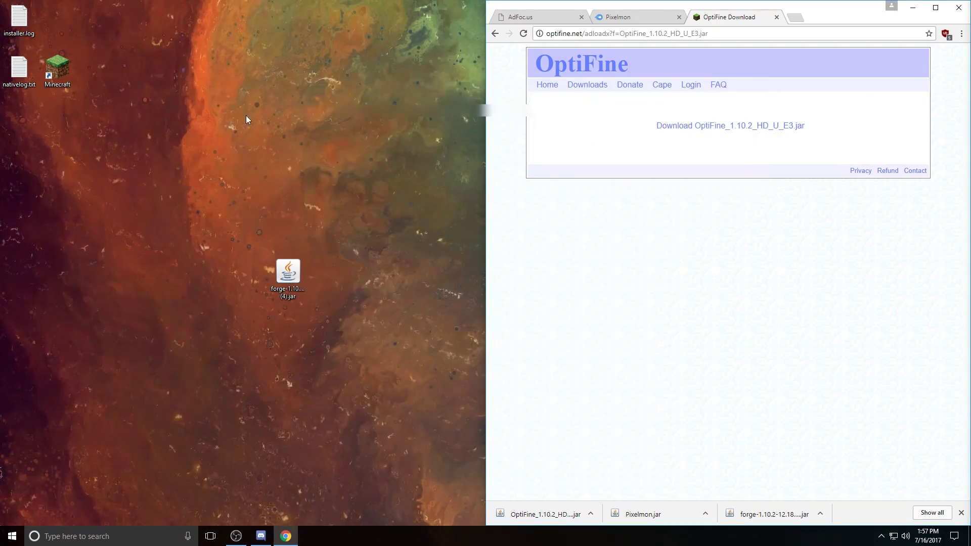
# Launch Minecraft again, open the multiplayer list in a maximized window and join the PokeCentral server
pyautogui.doubleClick(74, 71)
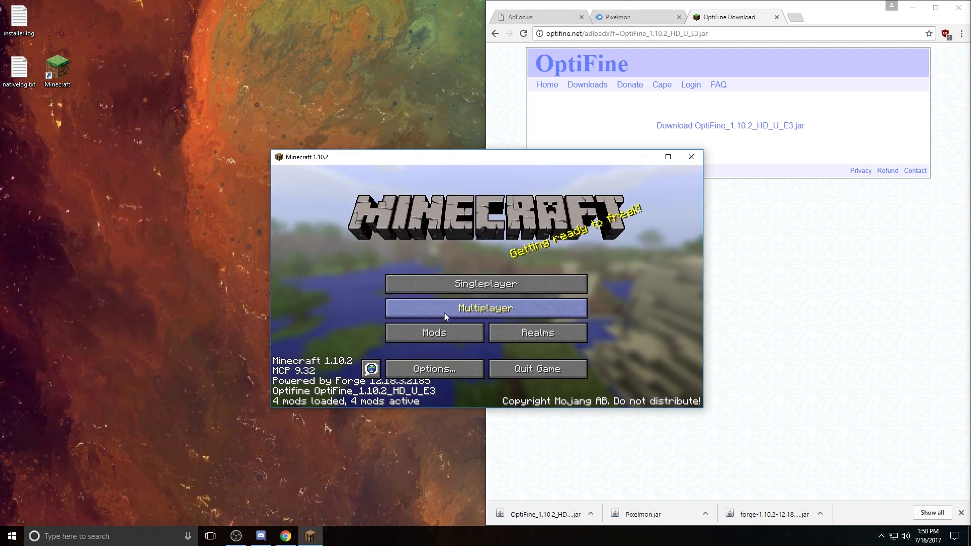
pyautogui.click(444, 313)
pyautogui.doubleClick(424, 157)
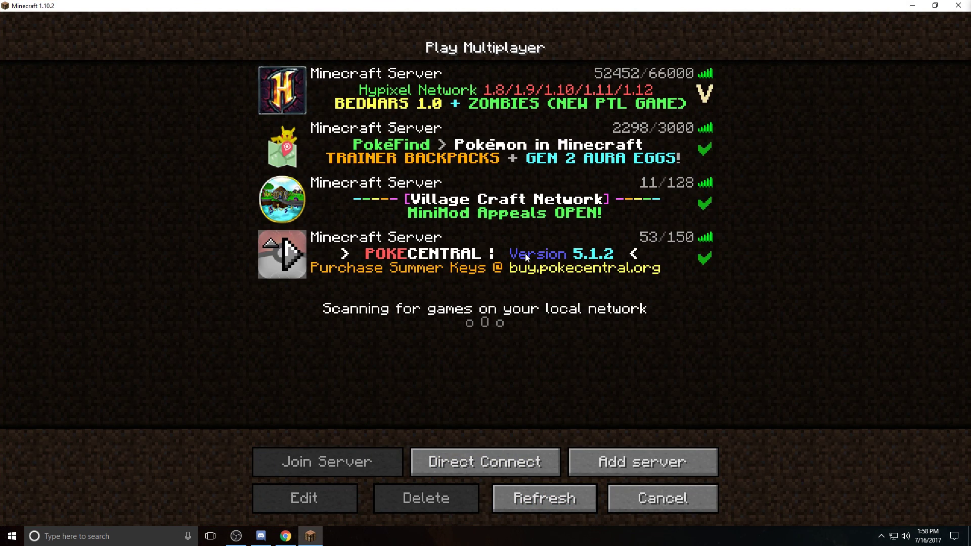
pyautogui.doubleClick(525, 255)
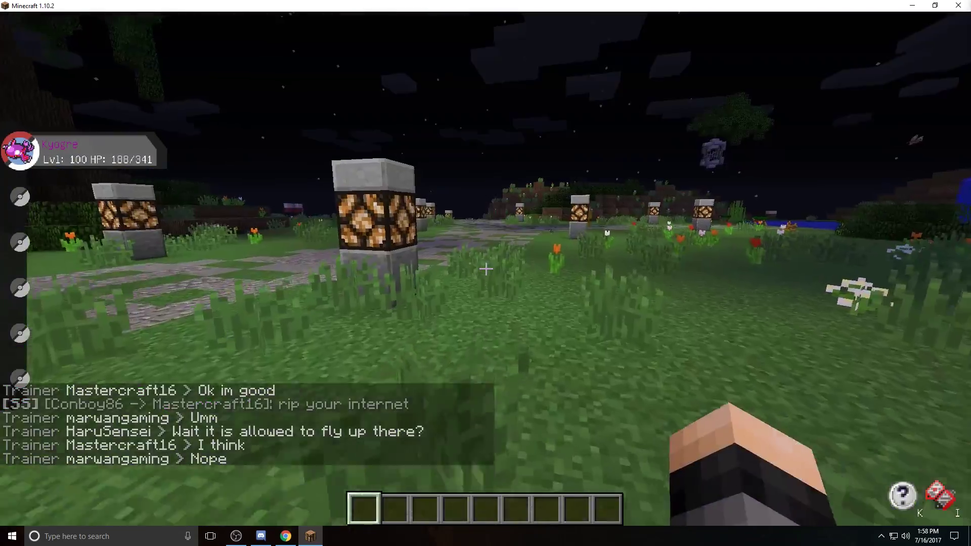
# Send out Kyogre on the path and retrieve it again
pyautogui.press('w')
pyautogui.press('r')
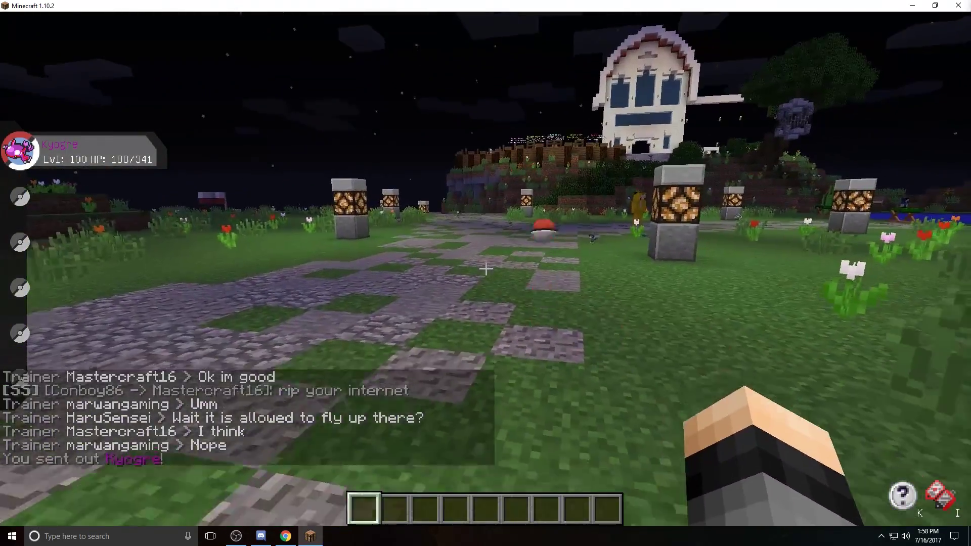
pyautogui.press('r')
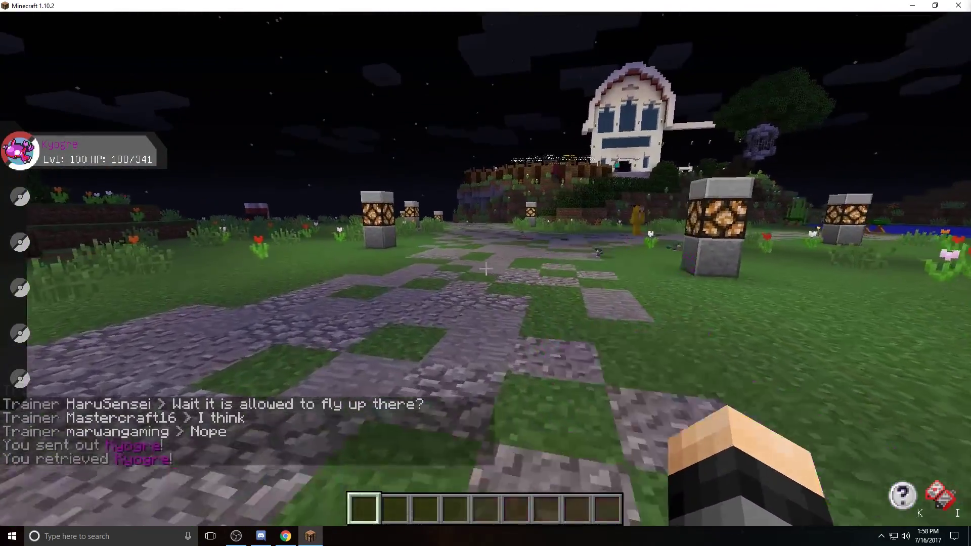
# Walk along the stone path past the lamp posts and around the foot of the hill
pyautogui.press('w')
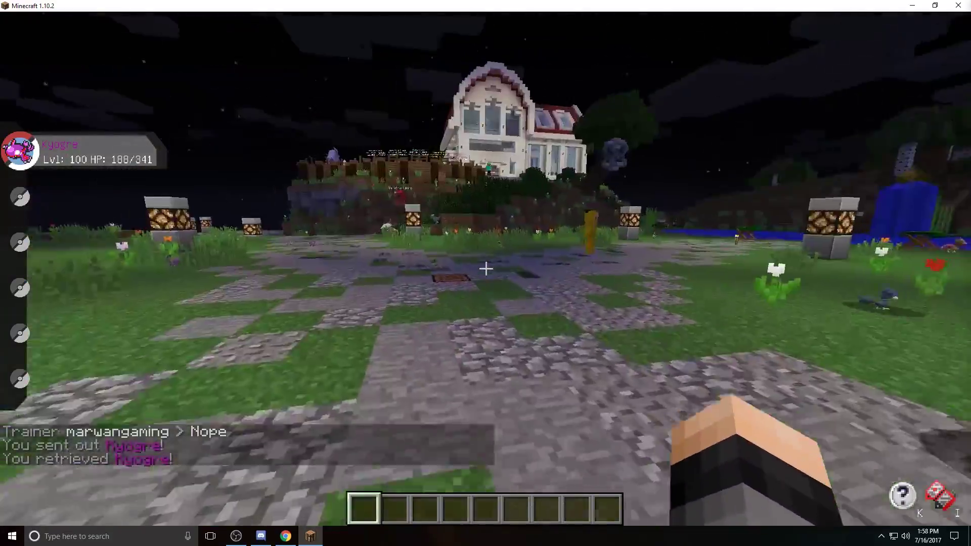
pyautogui.press('w')
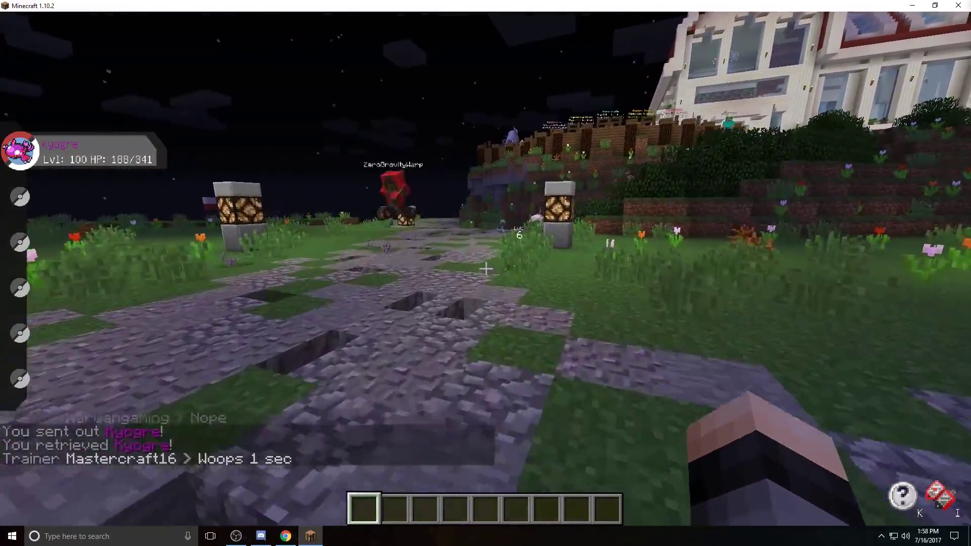
pyautogui.press('w')
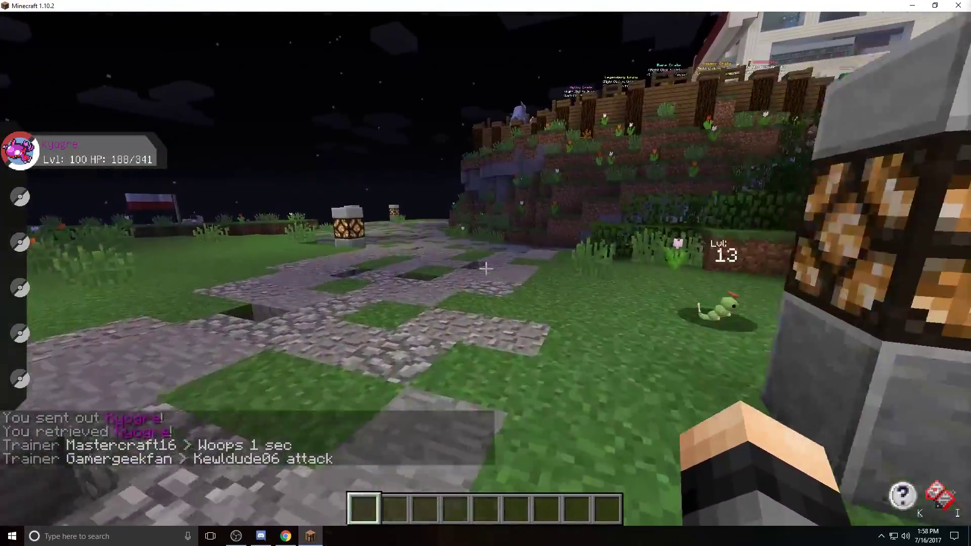
pyautogui.press('w')
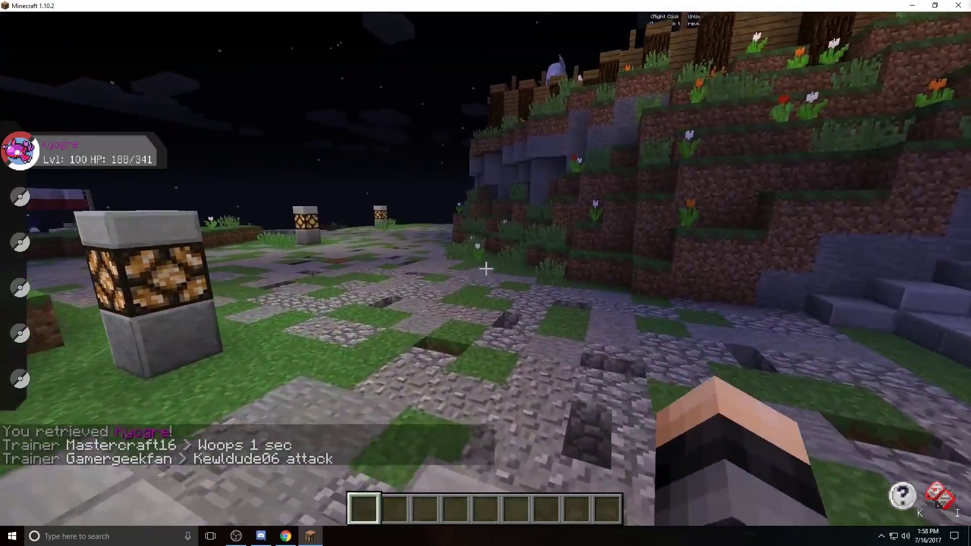
pyautogui.press('w')
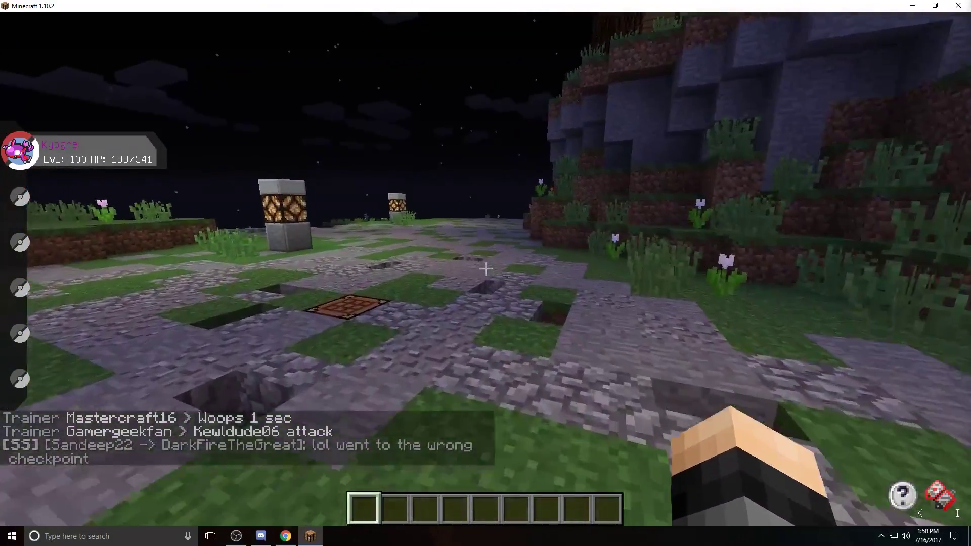
pyautogui.press('w')
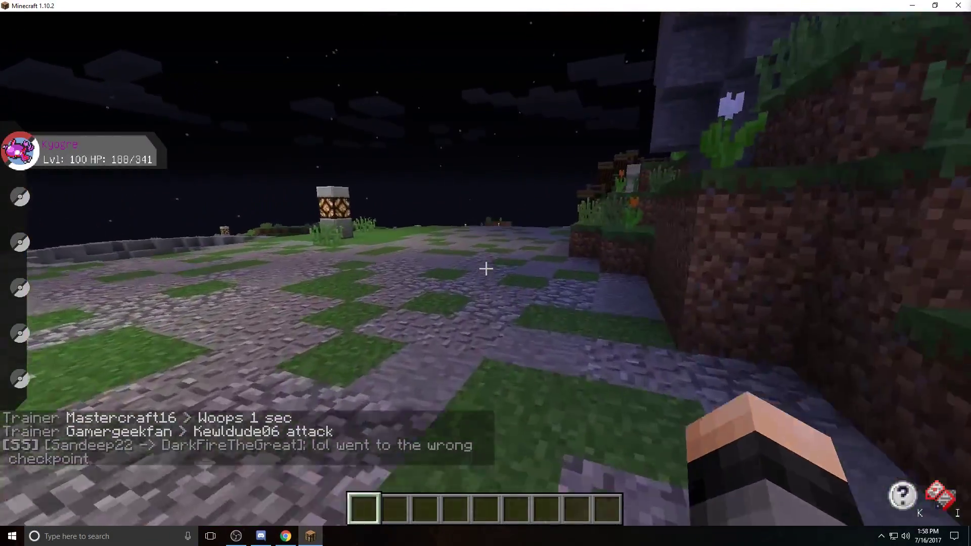
pyautogui.press('w')
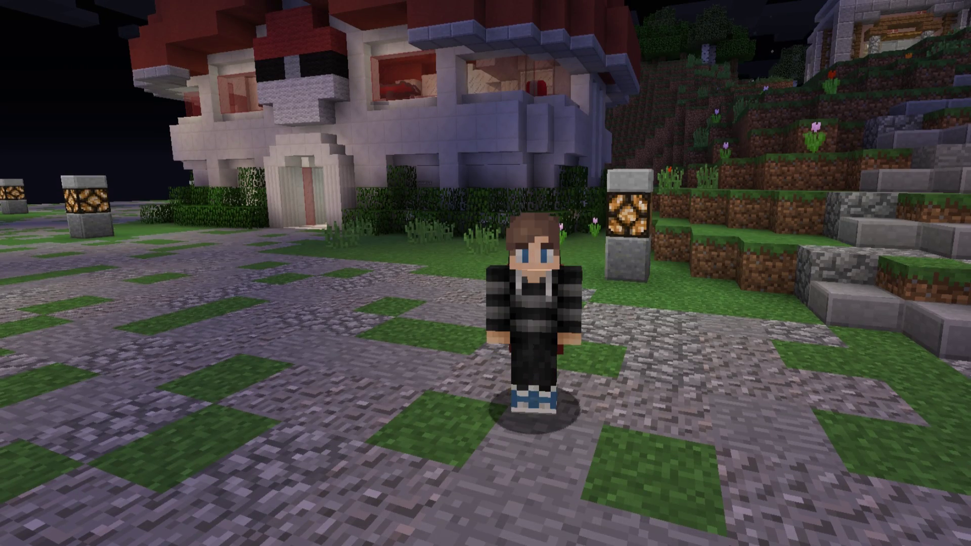
pyautogui.press('Escape')
pyautogui.click(440, 253)
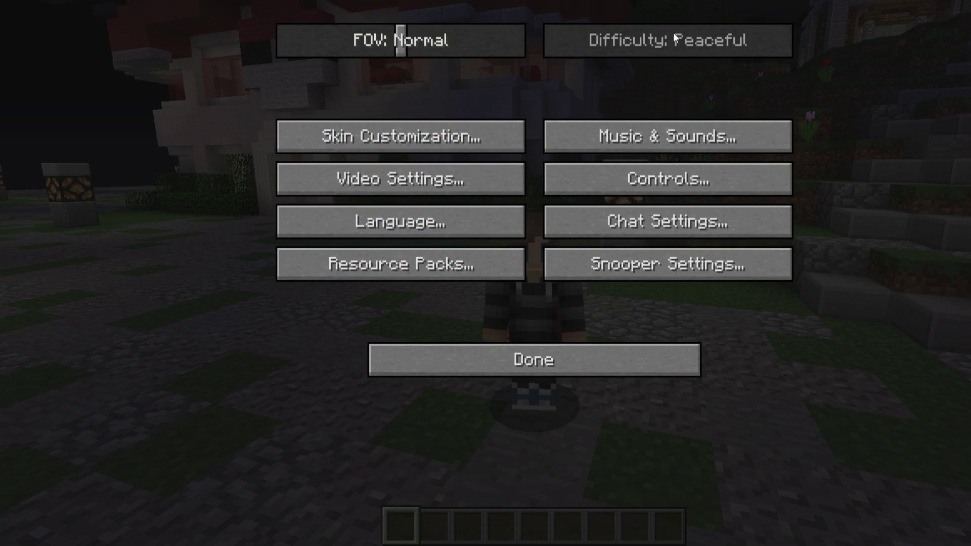
pyautogui.press('Escape')
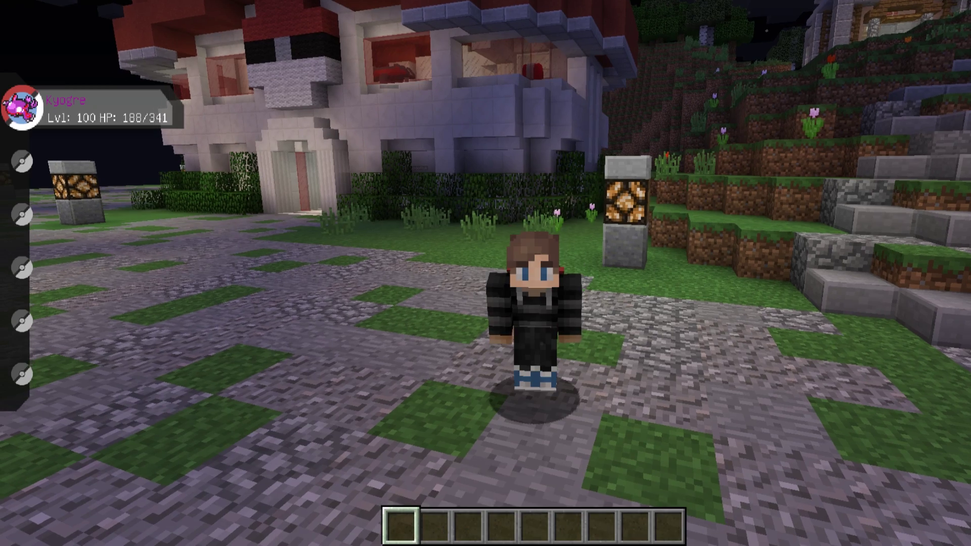
# Move the character along the path, switch to first-person view and walk towards the bridge over the water
pyautogui.press('w')
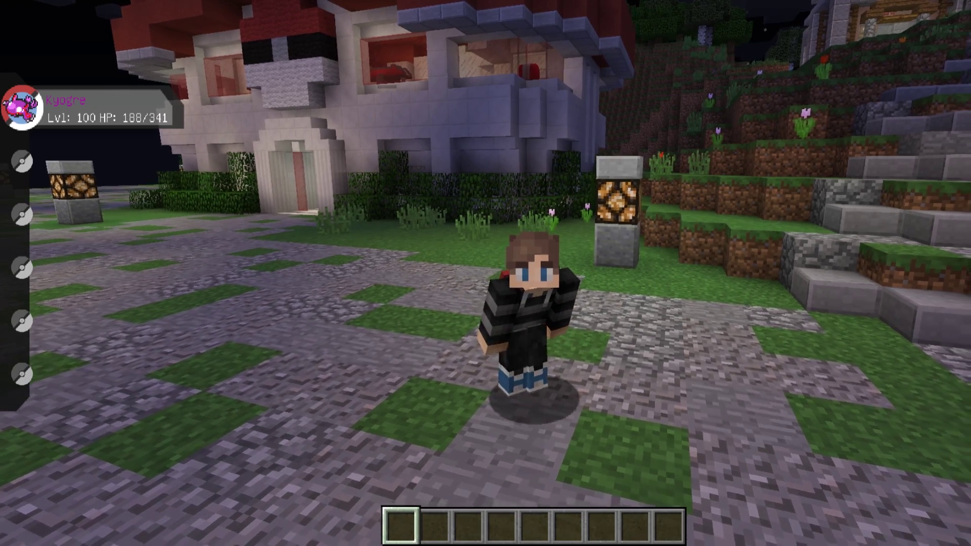
pyautogui.press('w')
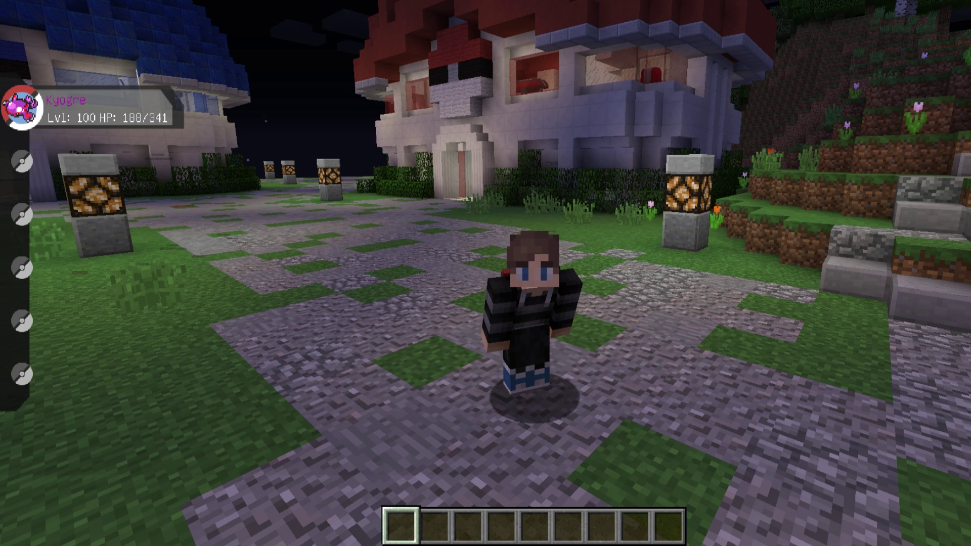
pyautogui.press('F5')
pyautogui.press('w')
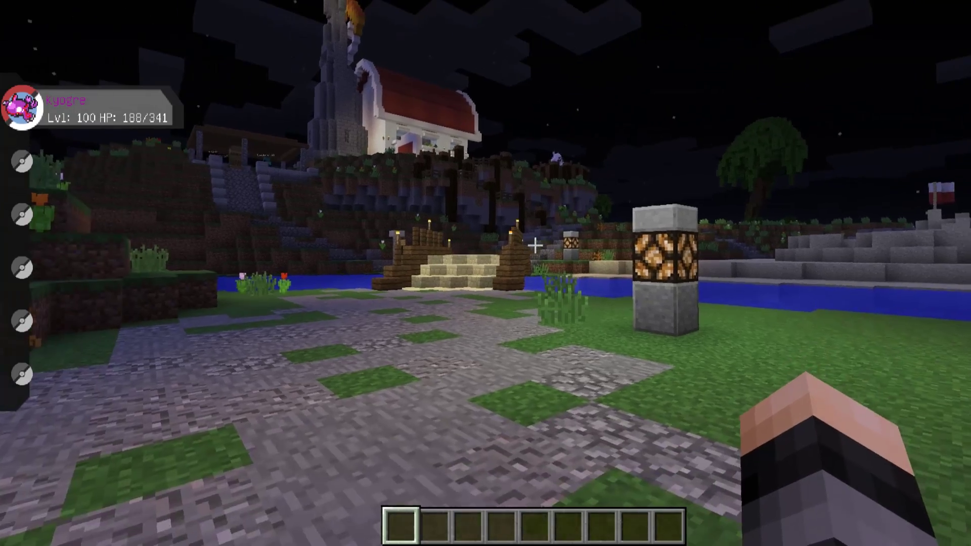
pyautogui.press('w')
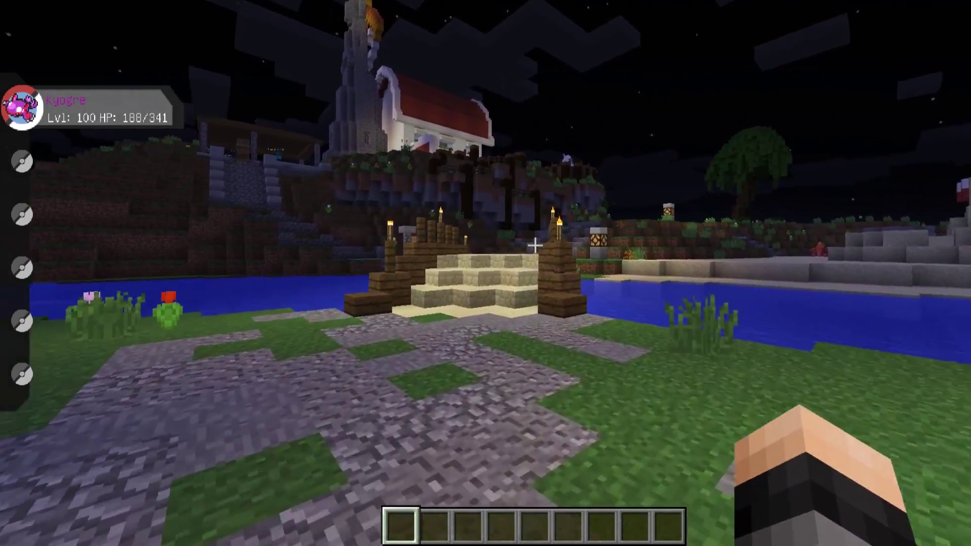